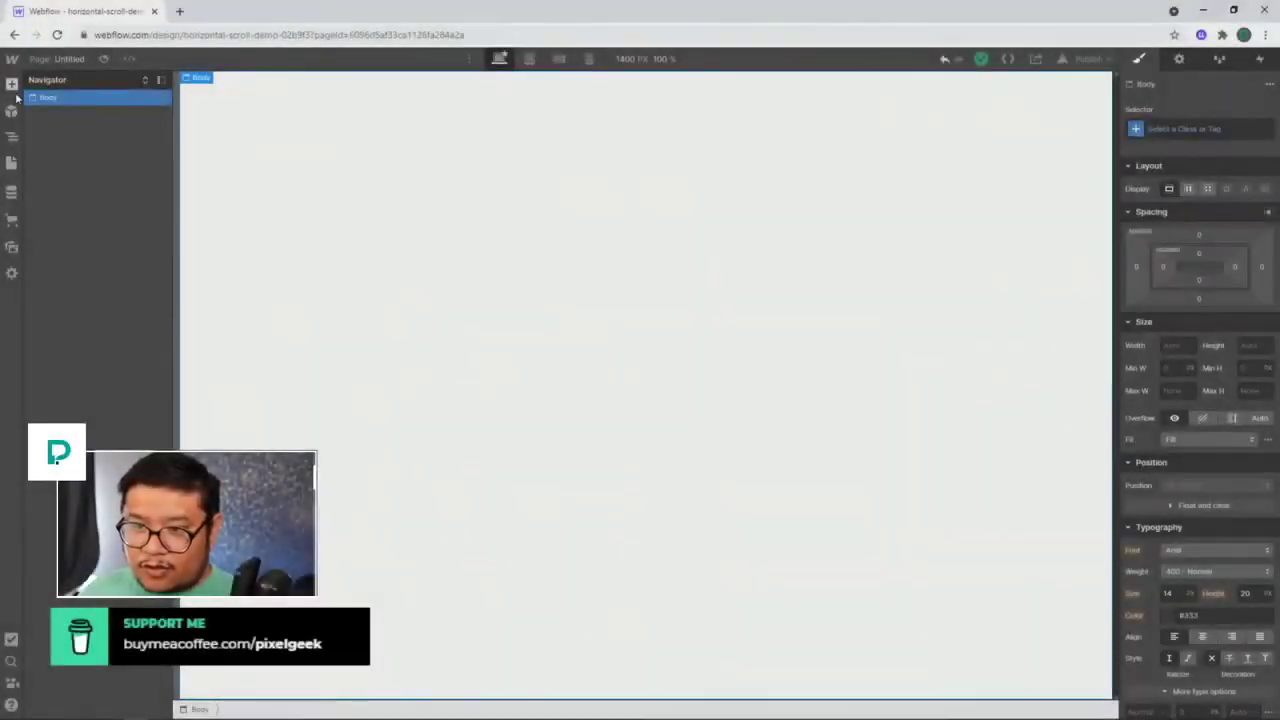
Open the Add Elements panel to list layout elements such as Columns.
{"action": "left_click", "coordinate": [14, 90]}
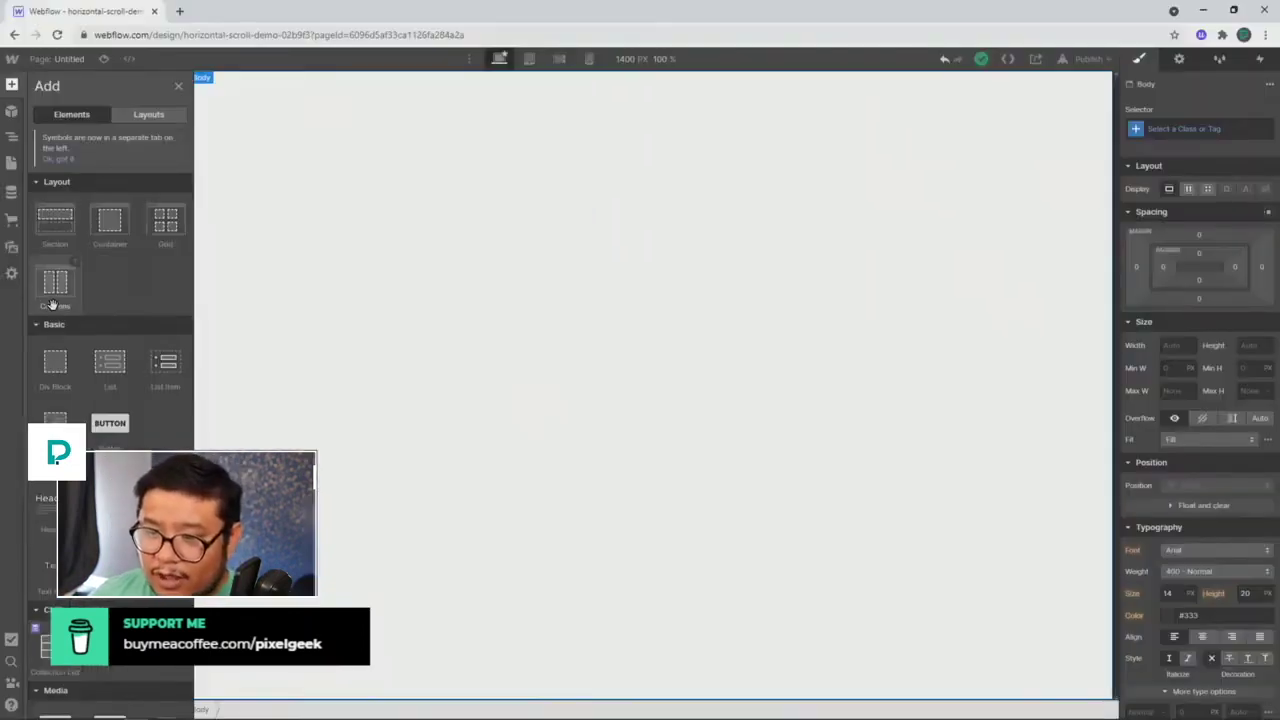
Place a Columns element on the page and try the three, four, quarter/three-quarter and six-column presets.
{"action": "left_click_drag", "start_coordinate": [53, 304], "coordinate": [514, 263]}
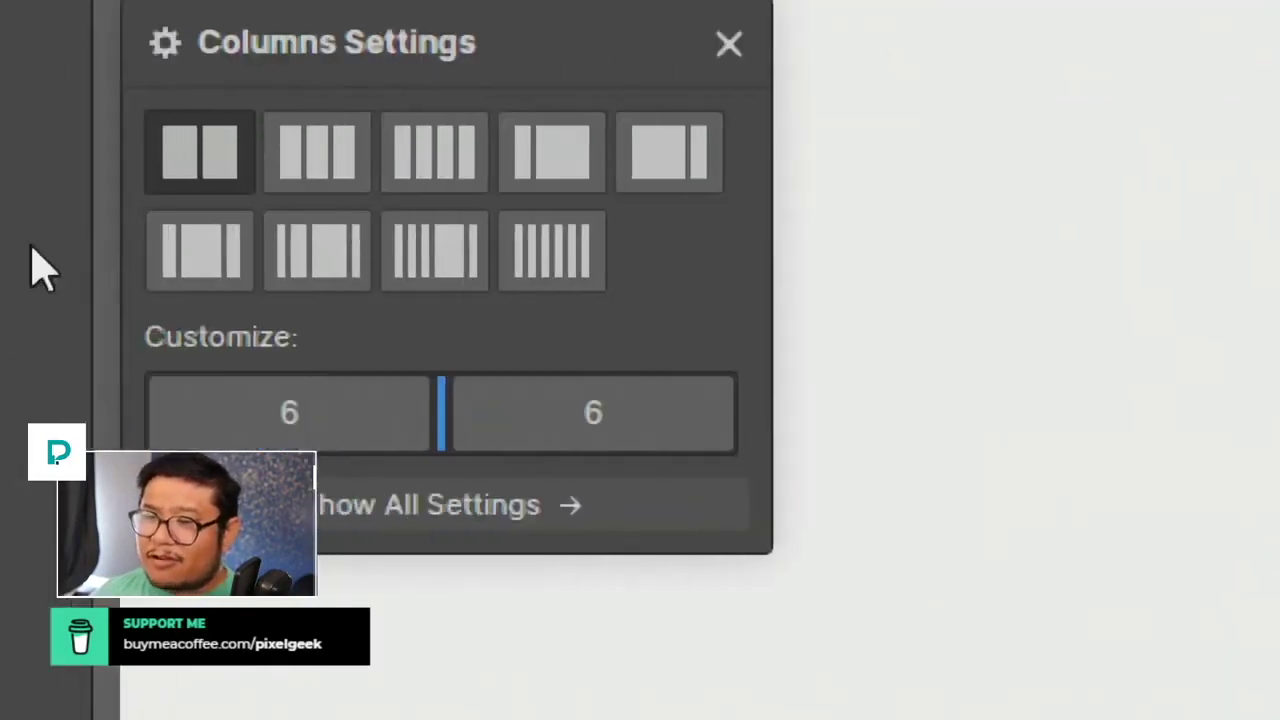
{"action": "left_click", "coordinate": [332, 158]}
{"action": "left_click", "coordinate": [450, 155]}
{"action": "left_click", "coordinate": [575, 165]}
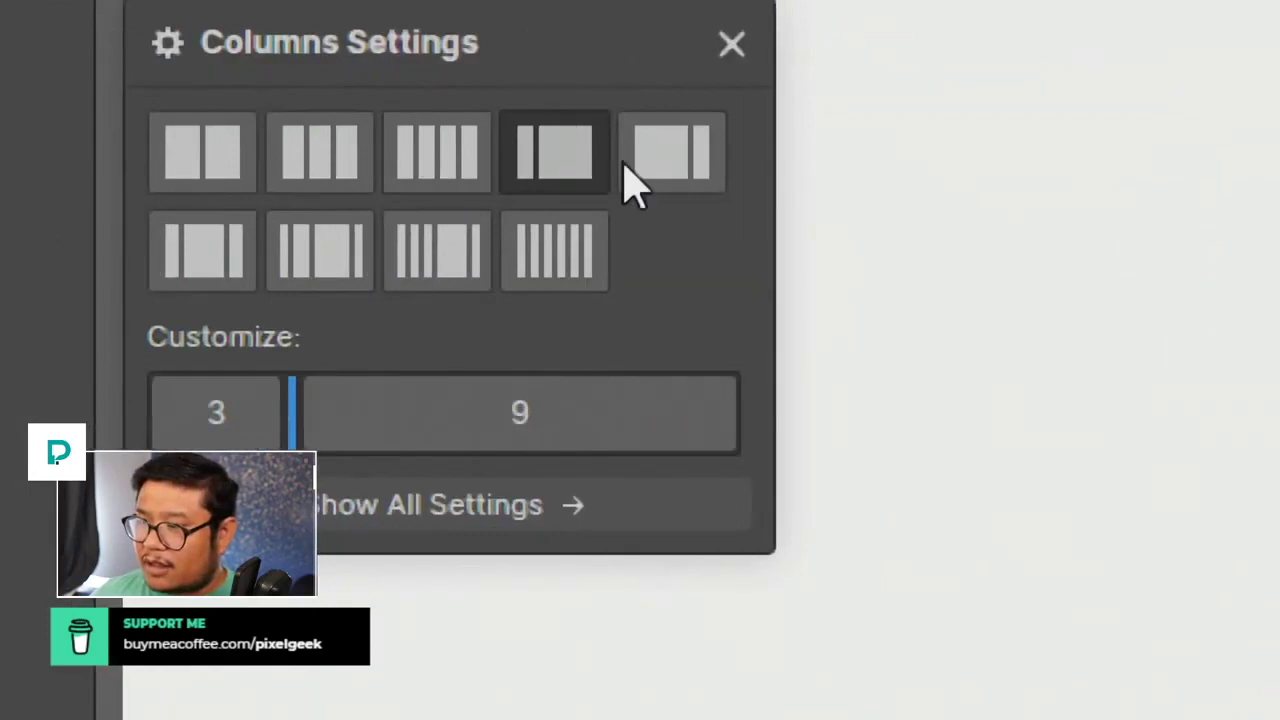
{"action": "left_click", "coordinate": [675, 165]}
{"action": "left_click", "coordinate": [588, 260]}
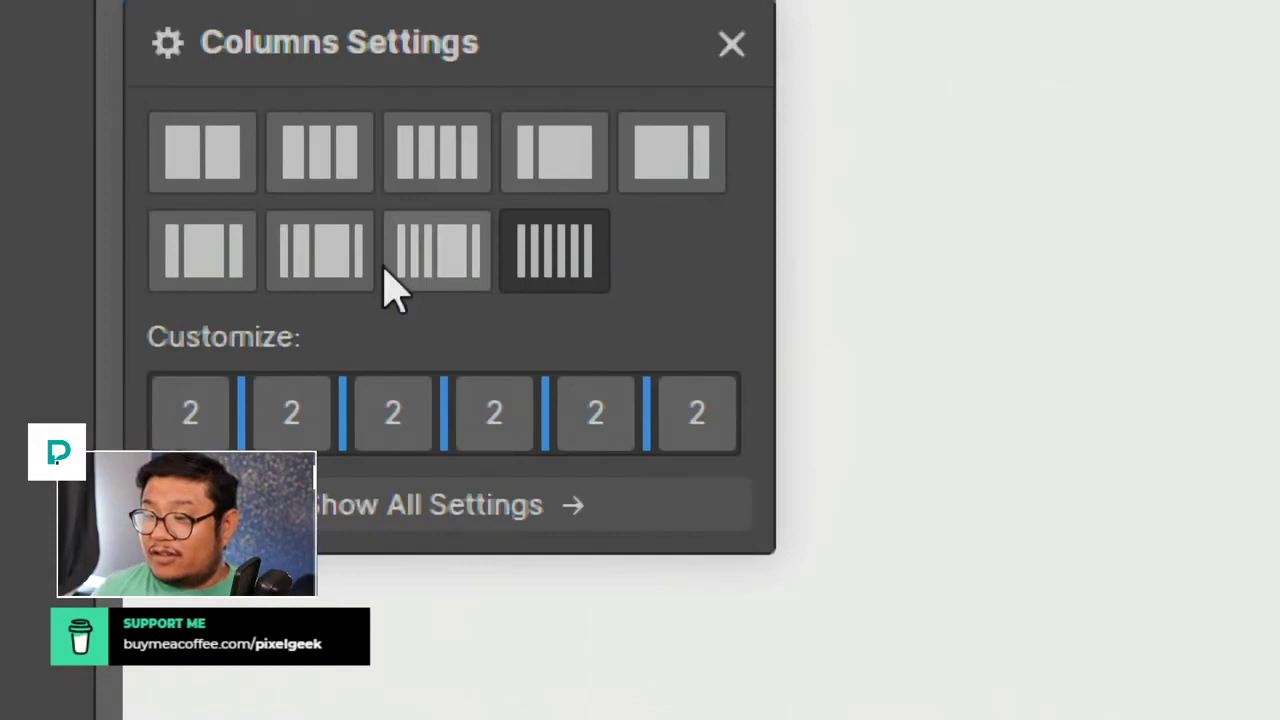
Try more presets, settle on the five-column 2-2-2-4-2 split, and adjust the column boundary.
{"action": "left_click", "coordinate": [305, 268]}
{"action": "left_click", "coordinate": [165, 155]}
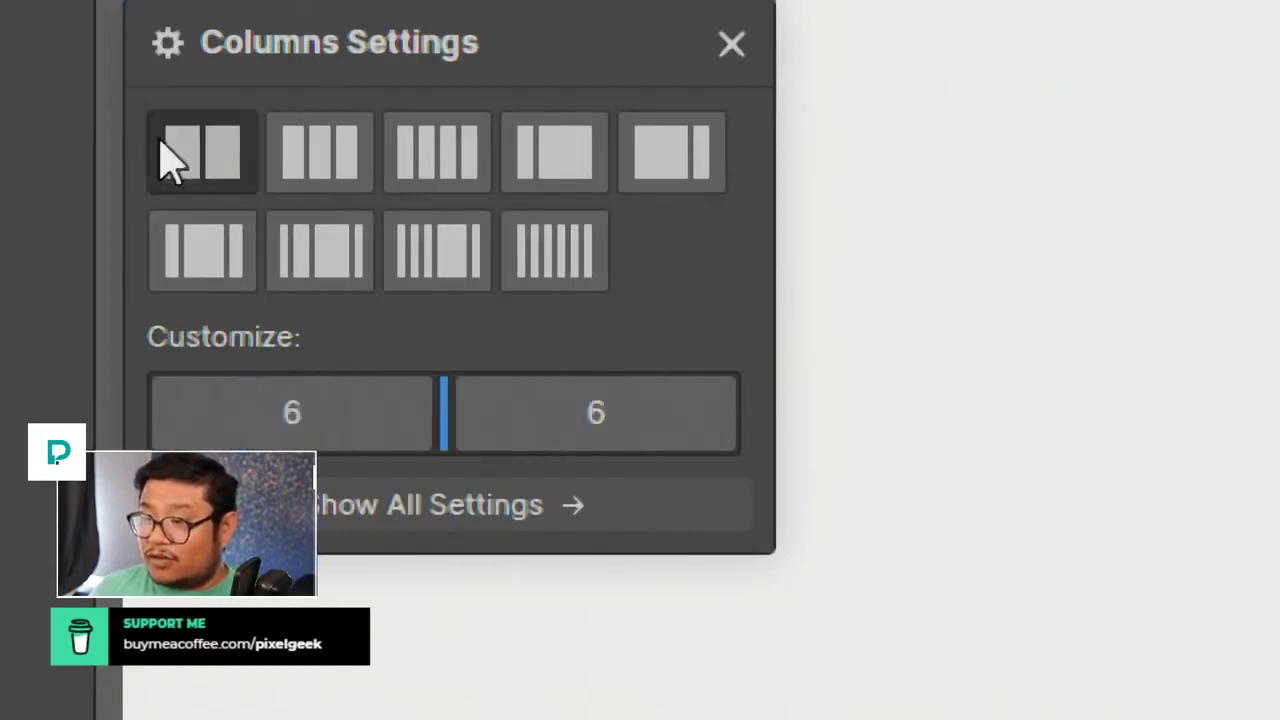
{"action": "left_click", "coordinate": [331, 157]}
{"action": "left_click", "coordinate": [483, 170]}
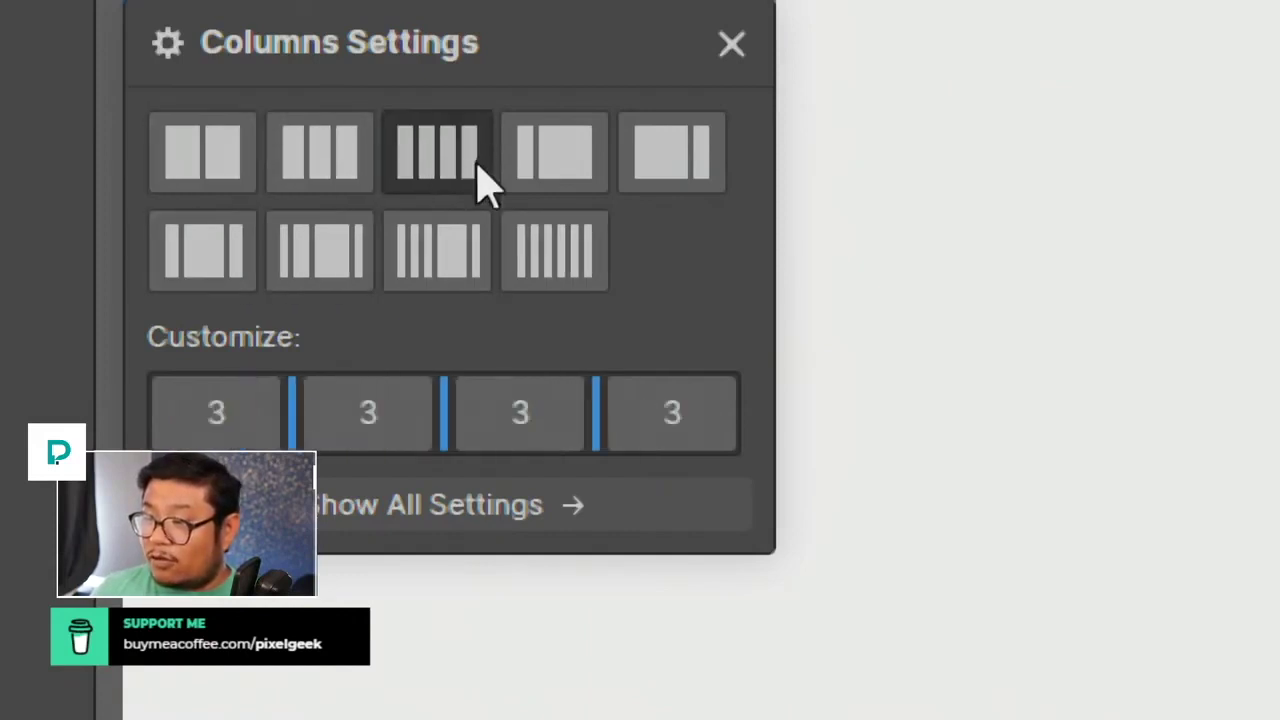
{"action": "left_click", "coordinate": [403, 276]}
{"action": "left_click", "coordinate": [585, 270]}
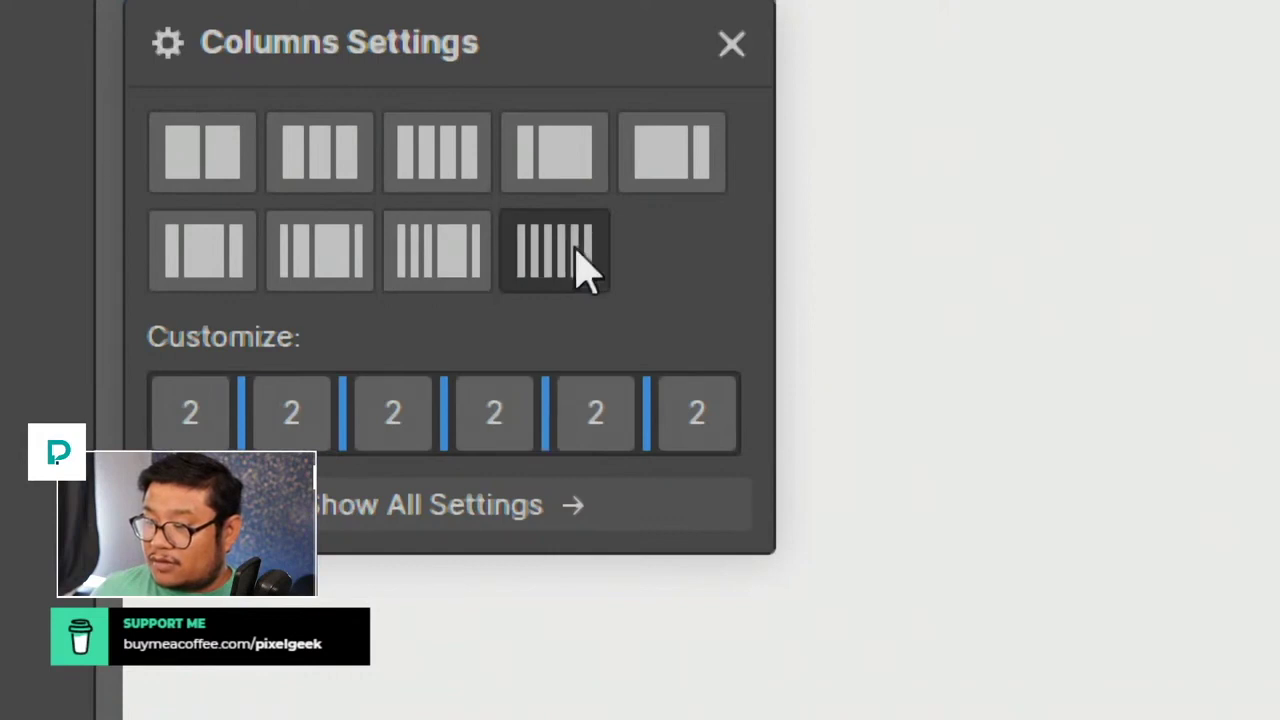
{"action": "left_click", "coordinate": [480, 262]}
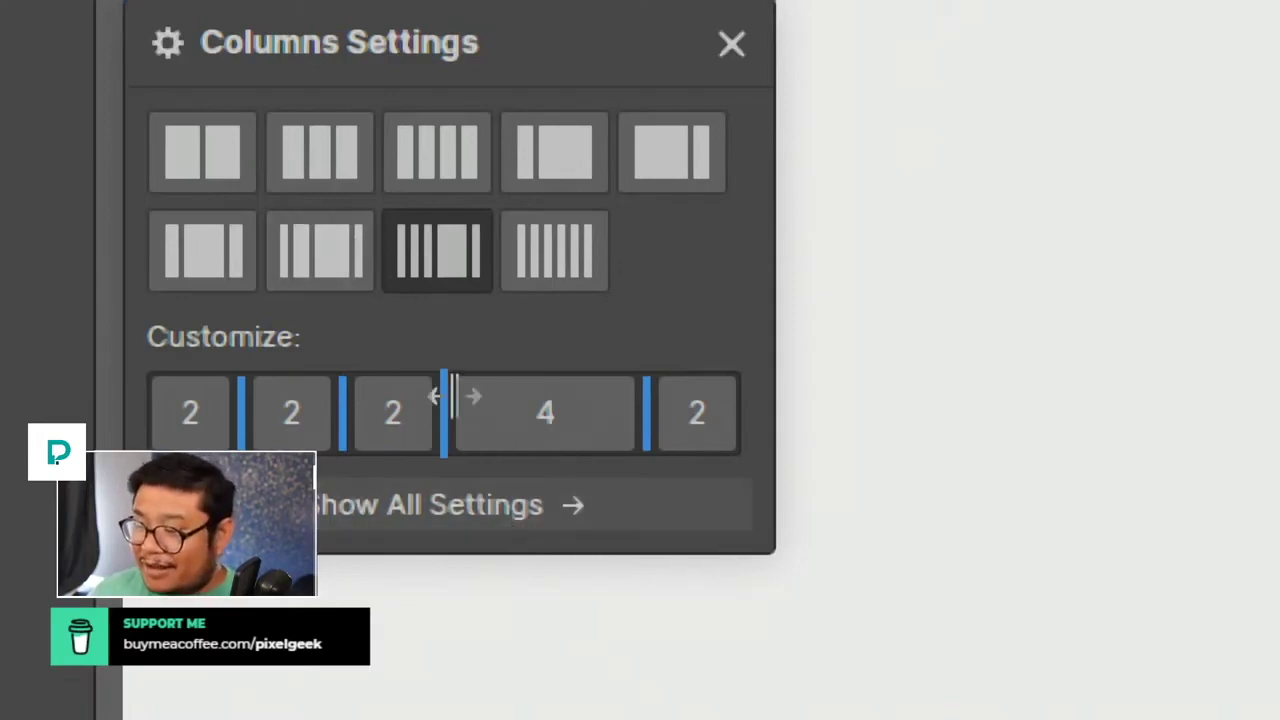
{"action": "left_click_drag", "start_coordinate": [440, 394], "coordinate": [465, 400]}
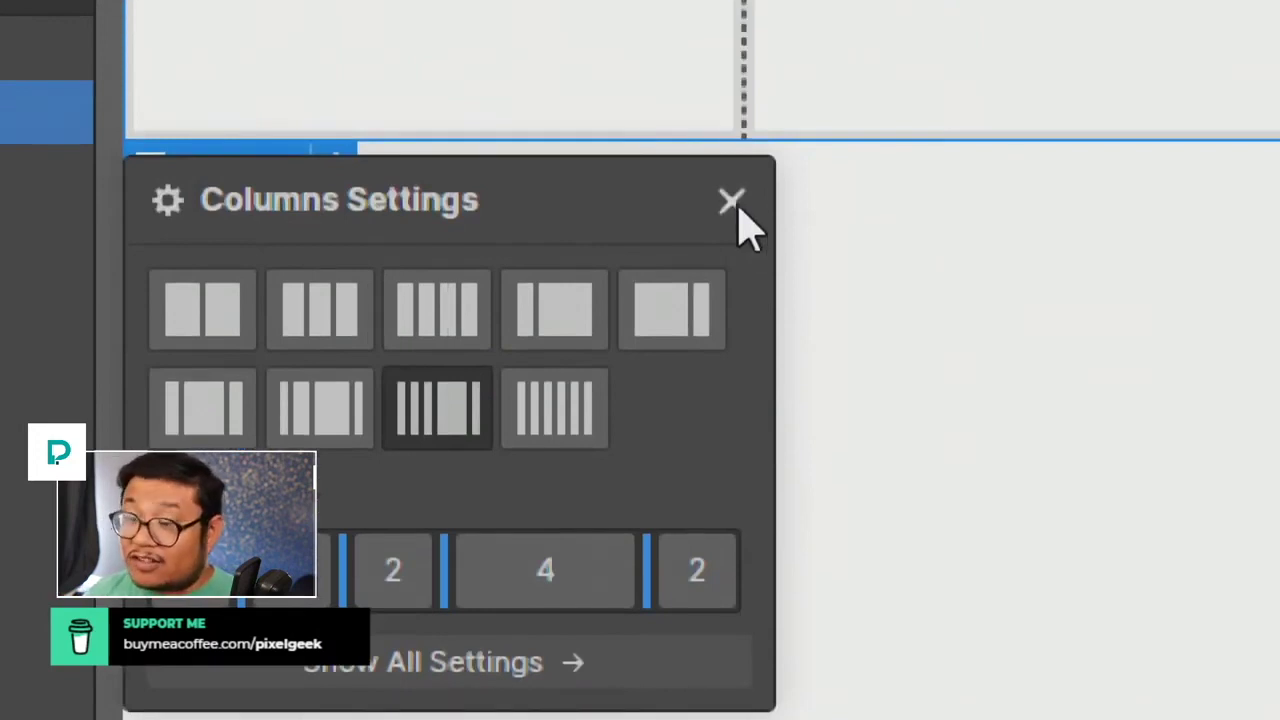
Close the column layout settings and expand the Float and clear section.
{"action": "left_click", "coordinate": [735, 203]}
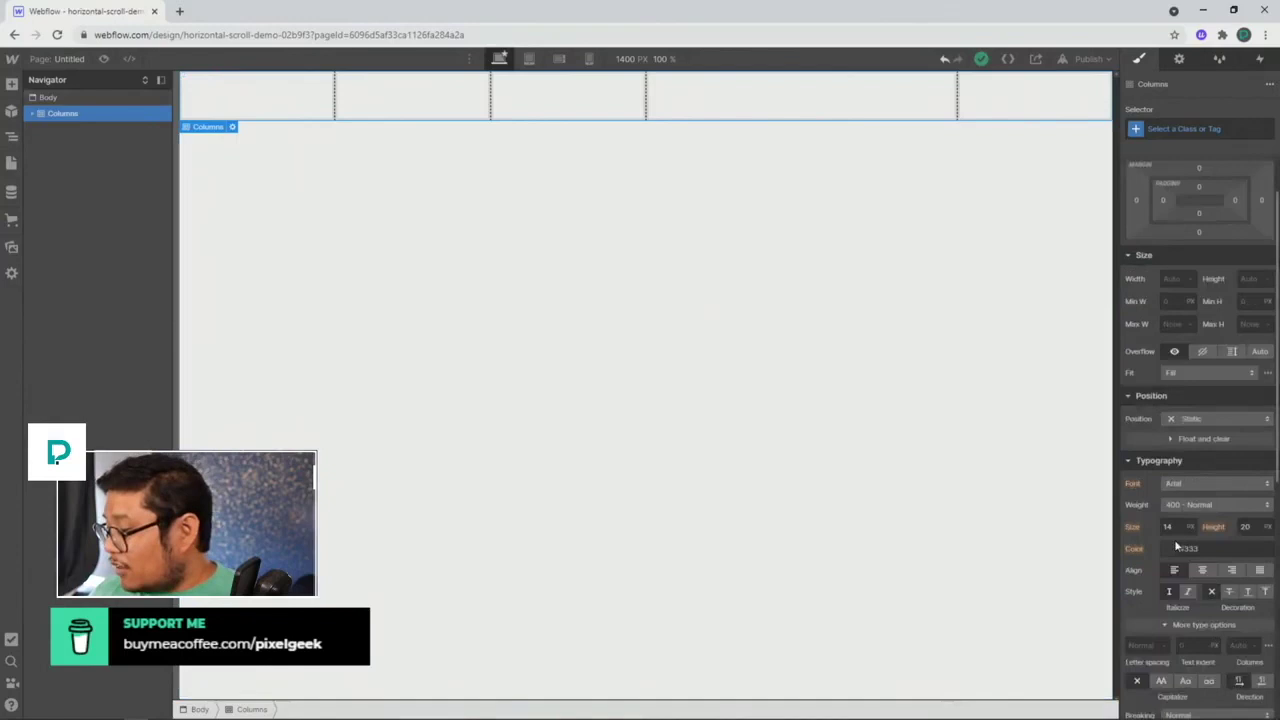
{"action": "scroll", "coordinate": [1180, 540], "scroll_direction": "down", "scroll_amount": 2}
{"action": "left_click", "coordinate": [1186, 440]}
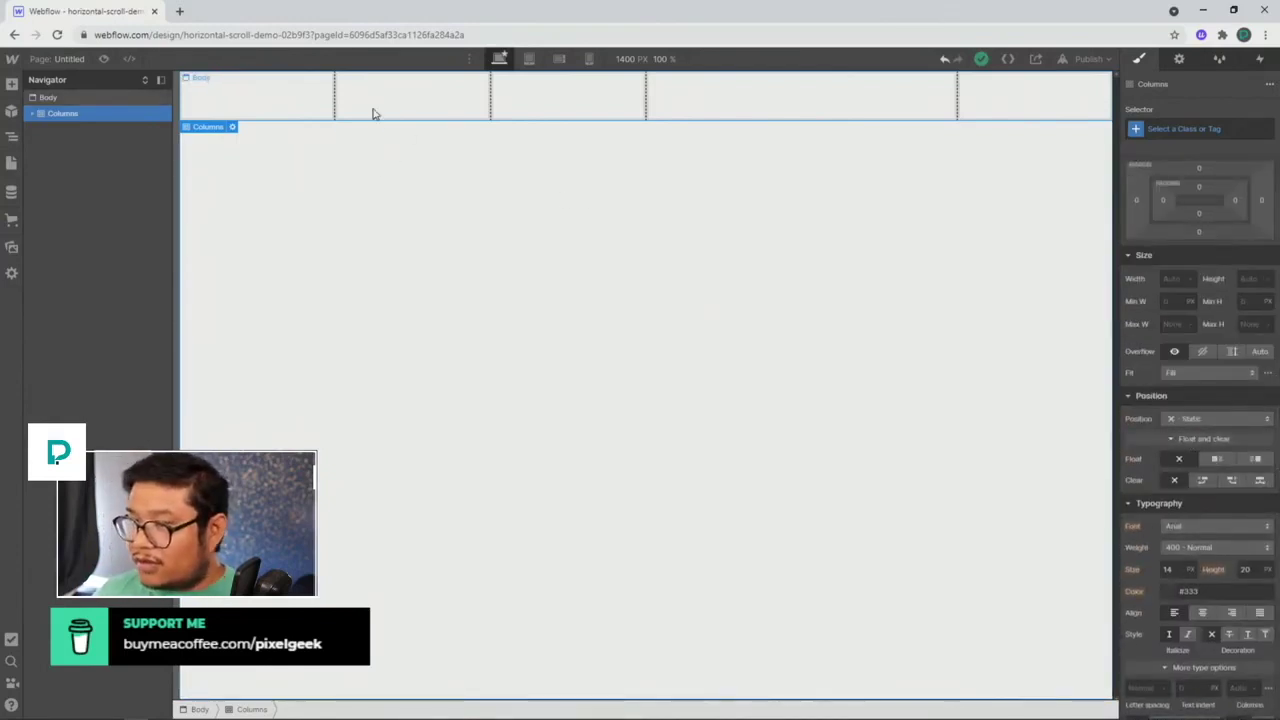
Inspect Column 2 and Column 1 float settings, then select the page Body.
{"action": "left_click", "coordinate": [372, 114]}
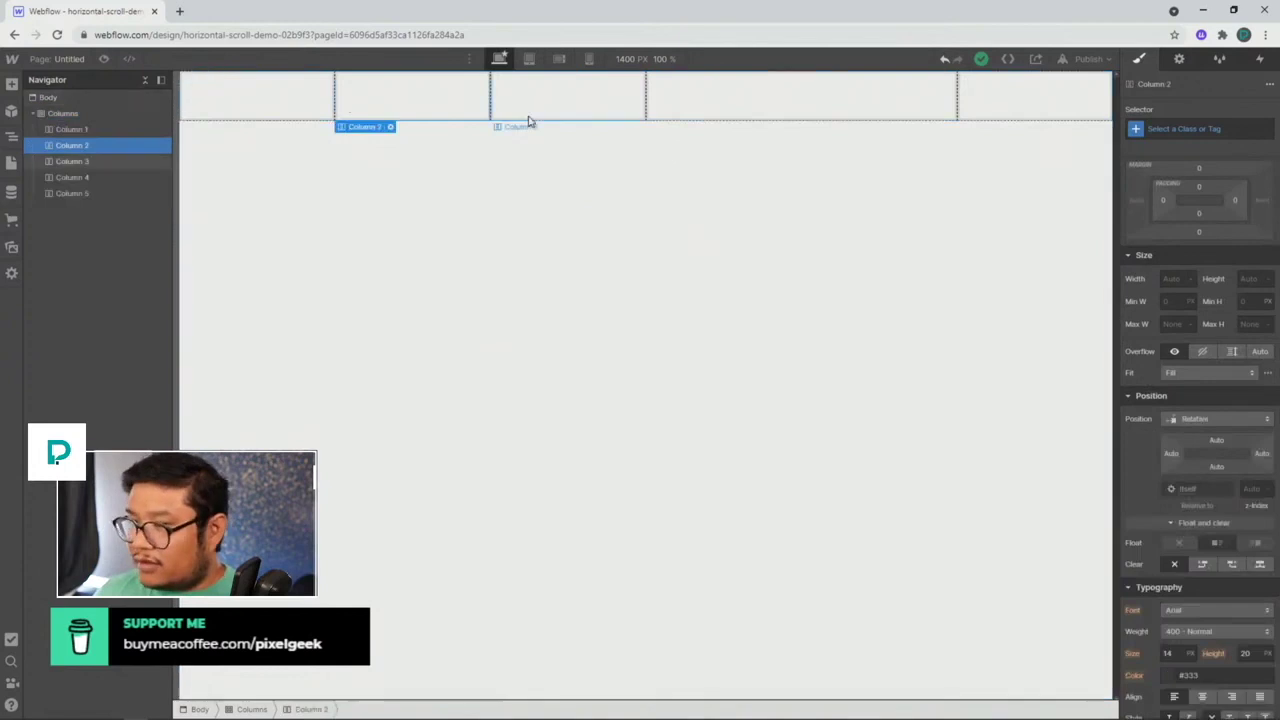
{"action": "left_click", "coordinate": [309, 92]}
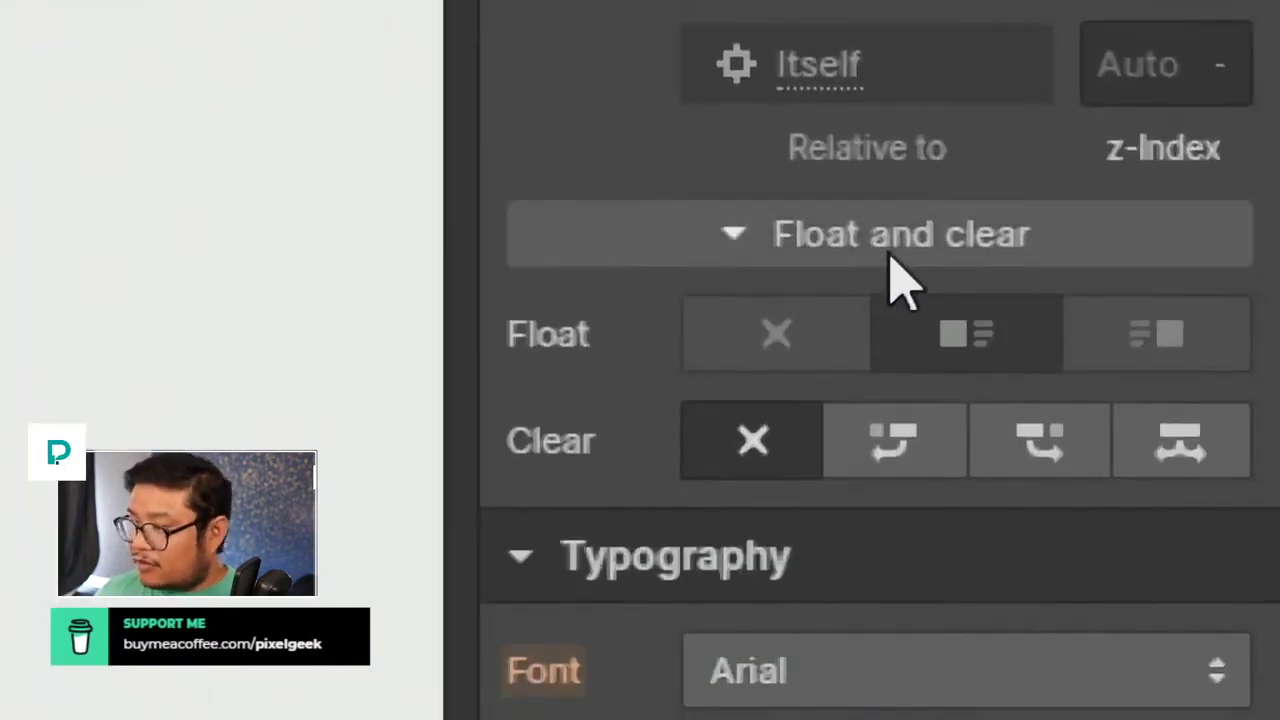
{"action": "left_click", "coordinate": [1202, 526]}
{"action": "left_click", "coordinate": [890, 252]}
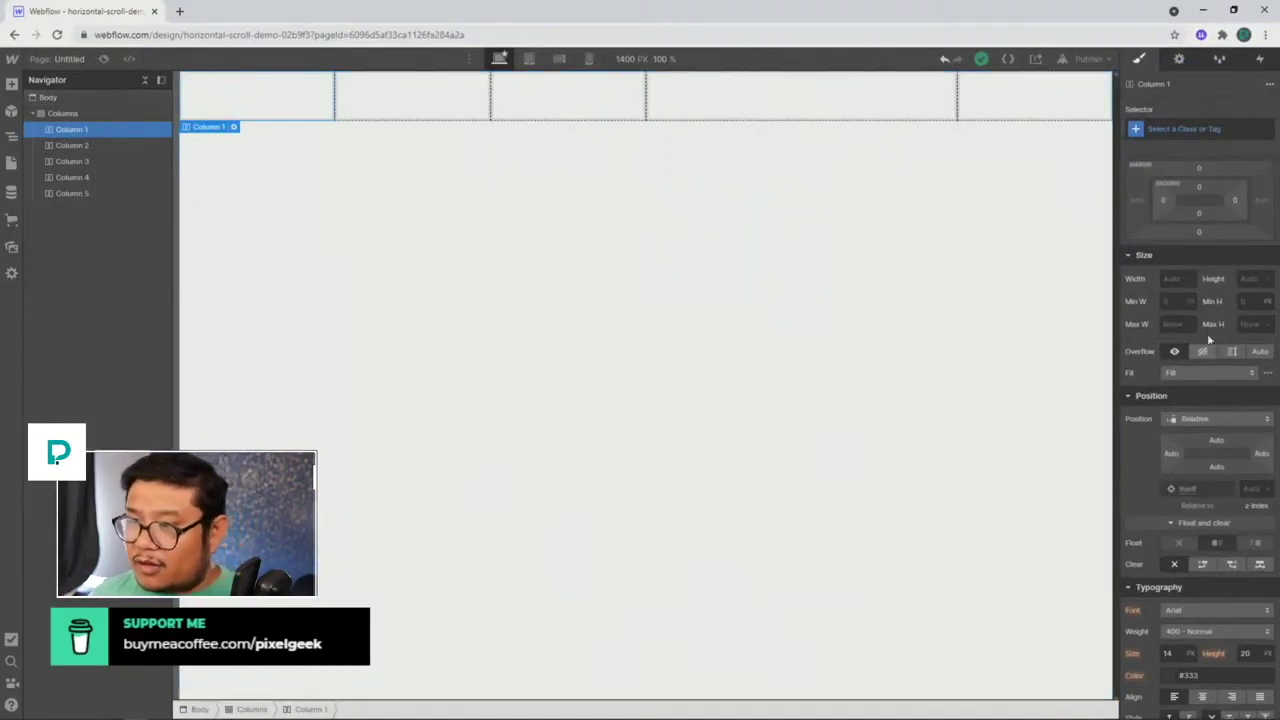
{"action": "left_click", "coordinate": [395, 264]}
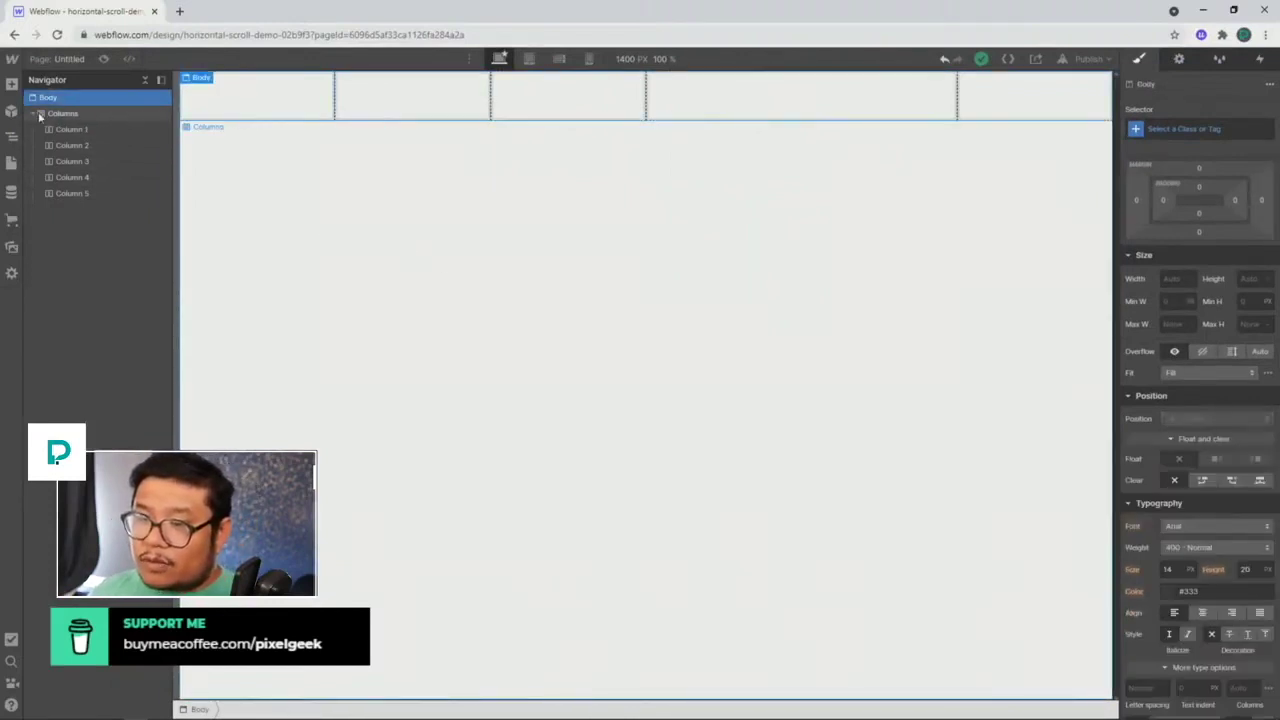
Collapse the columns in the Navigator and drag a Grid element onto the page.
{"action": "left_click", "coordinate": [34, 113]}
{"action": "left_click", "coordinate": [12, 84]}
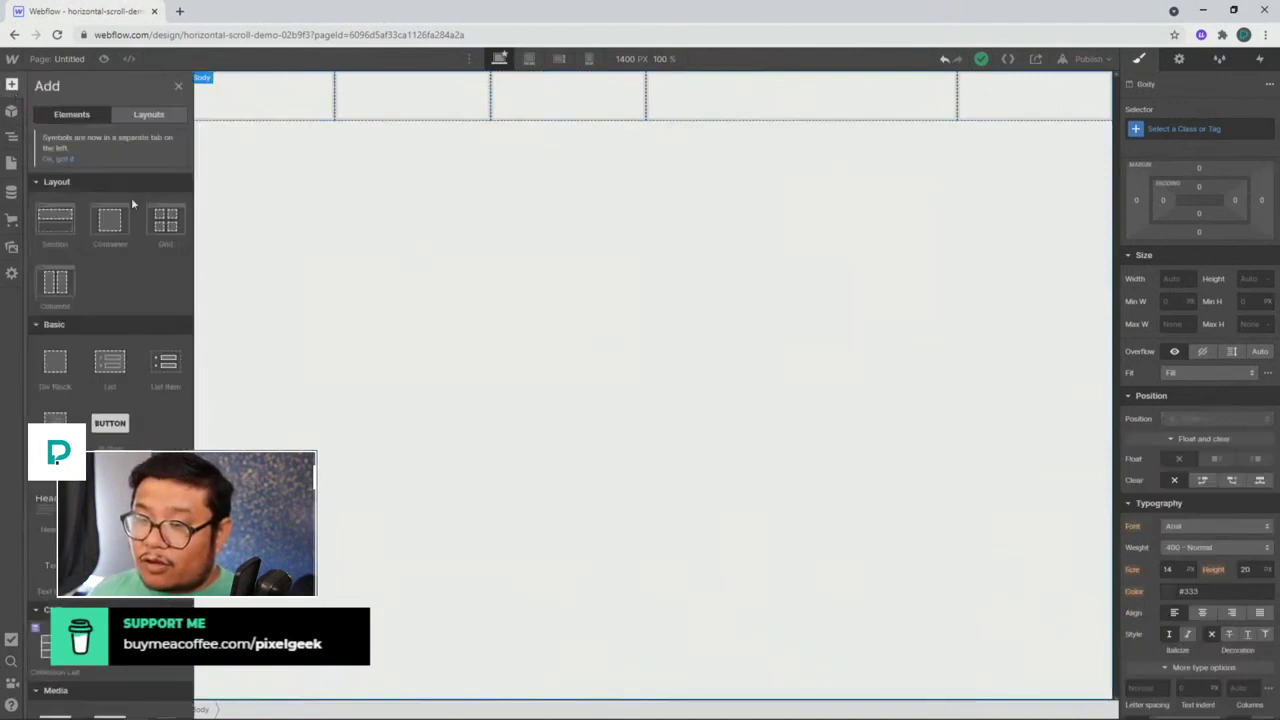
{"action": "left_click_drag", "start_coordinate": [166, 220], "coordinate": [431, 268]}
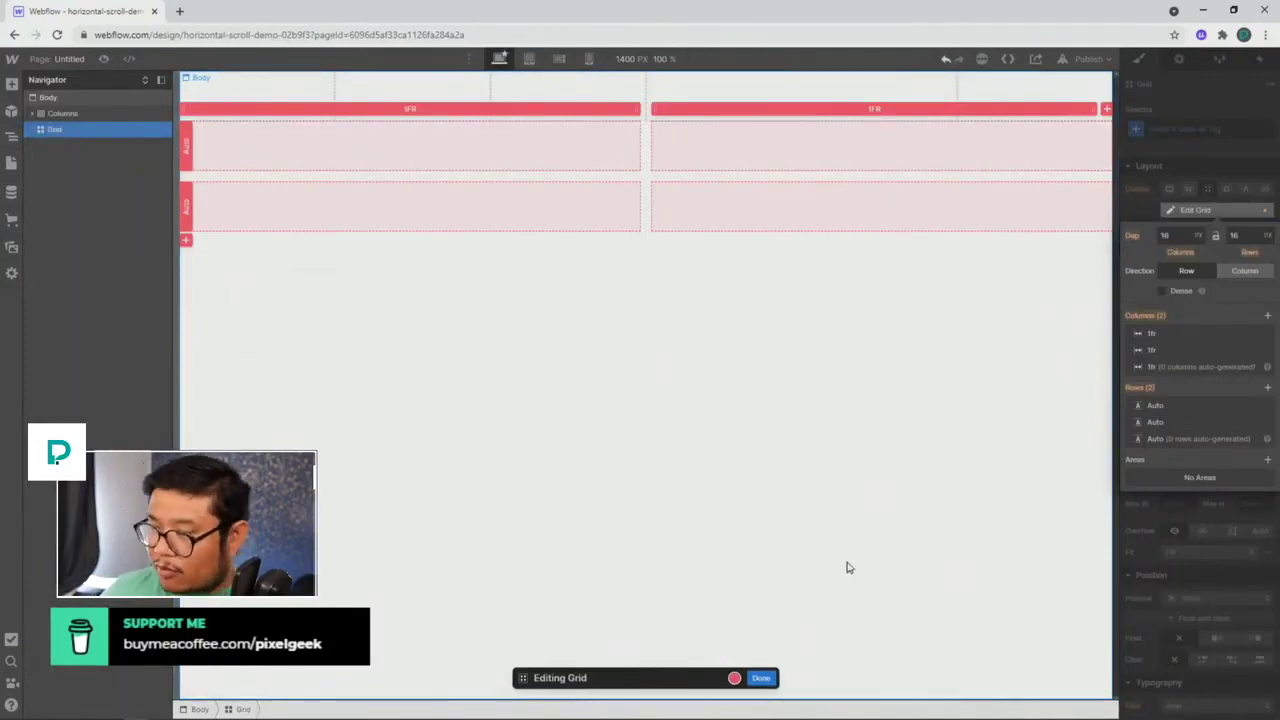
Delete the grid's second row and add columns until it has twelve 1fr columns.
{"action": "left_click", "coordinate": [1265, 422]}
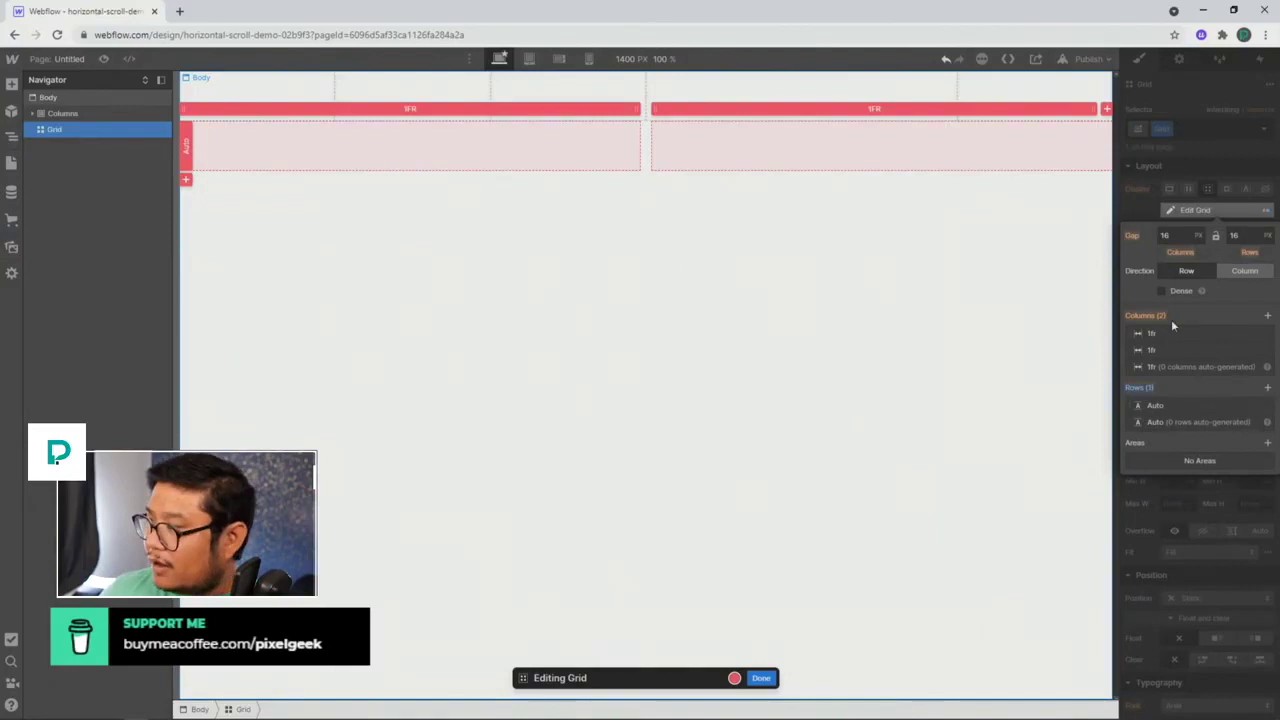
{"action": "left_click", "coordinate": [1267, 316]}
{"action": "left_click", "coordinate": [1267, 317]}
{"action": "left_click", "coordinate": [1267, 317]}
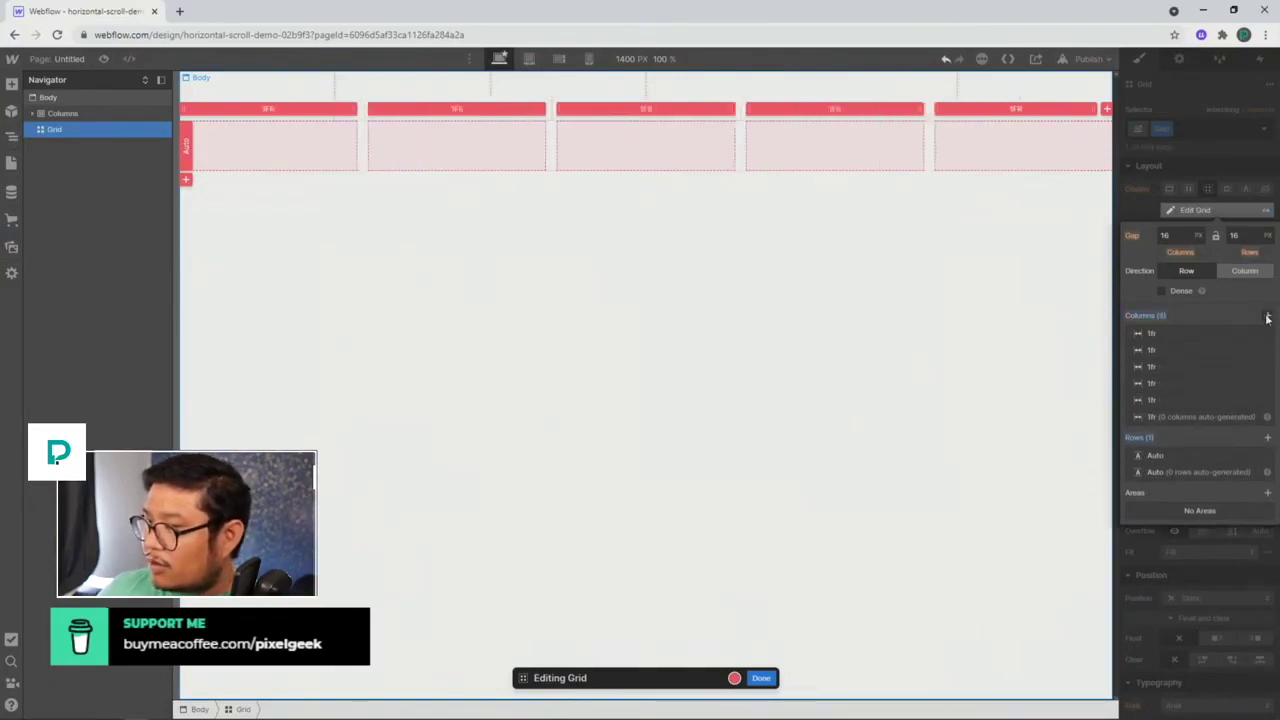
{"action": "left_click", "coordinate": [1267, 317]}
{"action": "left_click", "coordinate": [1267, 317]}
{"action": "left_click", "coordinate": [1267, 317]}
{"action": "left_click", "coordinate": [1267, 317]}
{"action": "left_click", "coordinate": [1267, 317]}
{"action": "left_click", "coordinate": [1267, 317]}
{"action": "left_click", "coordinate": [1267, 317]}
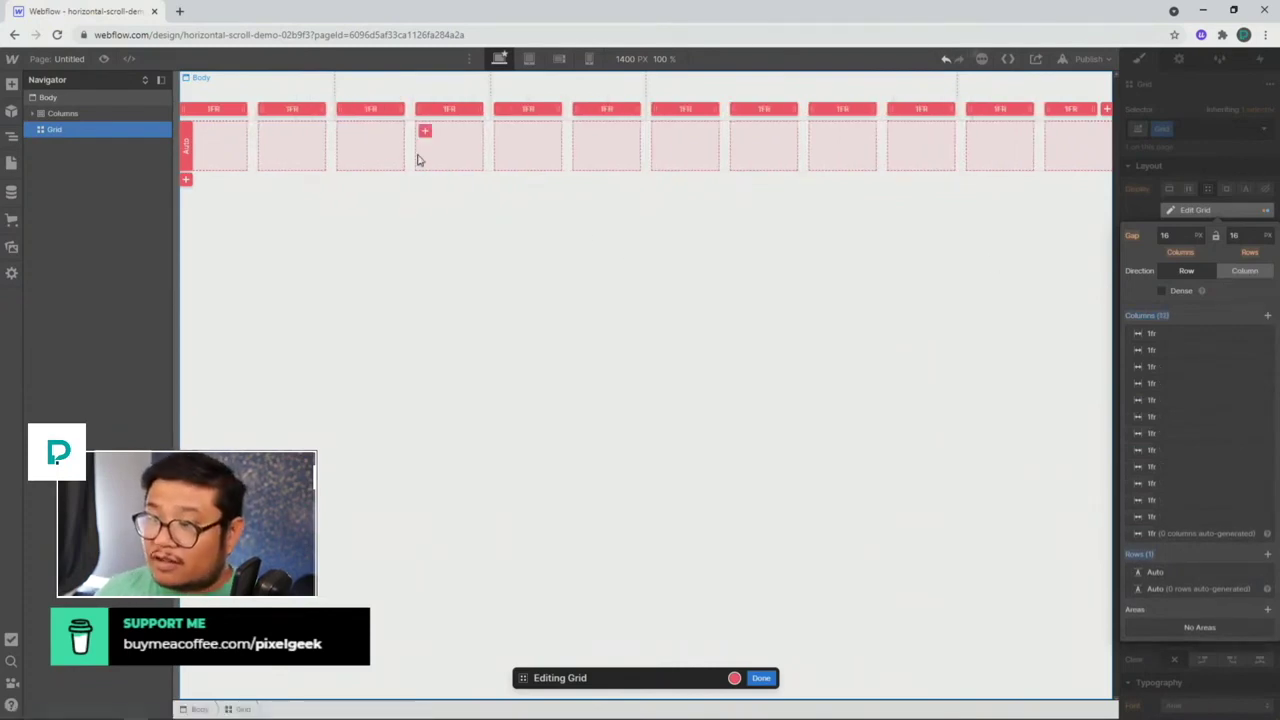
Set the grid's column and row gap to 30 px.
{"action": "left_click", "coordinate": [1183, 234]}
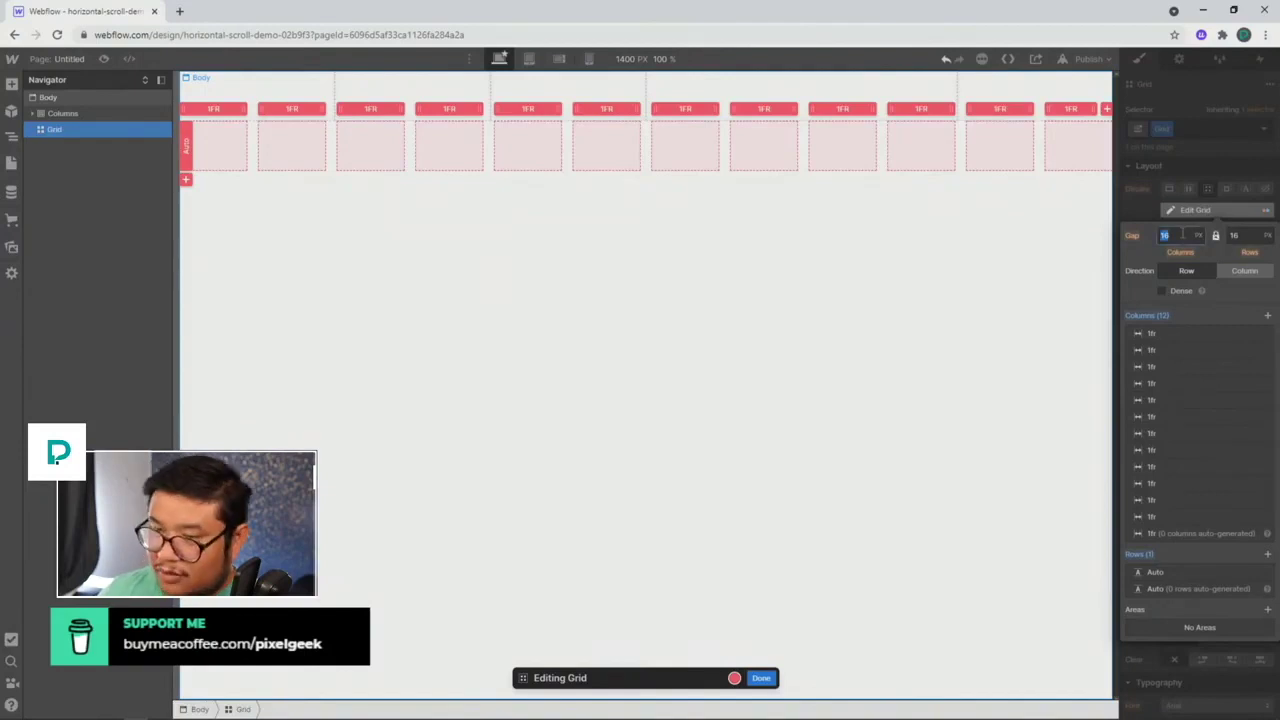
{"action": "key", "text": "Down"}
{"action": "key", "text": "Down"}
{"action": "key", "text": "Down"}
{"action": "key", "text": "Down"}
{"action": "key", "text": "Down"}
{"action": "key", "text": "Down"}
{"action": "key", "text": "Down"}
{"action": "key", "text": "Down"}
{"action": "key", "text": "Down"}
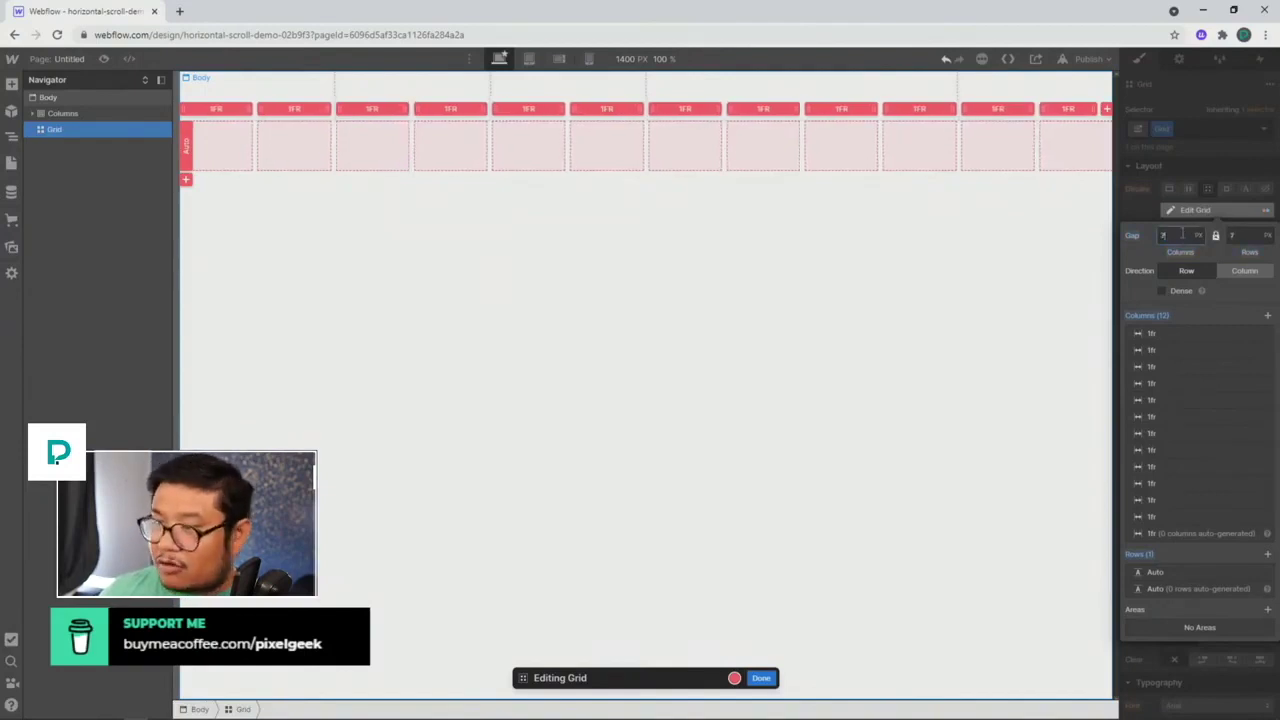
{"action": "key", "text": "Down"}
{"action": "key", "text": "Down"}
{"action": "key", "text": "Down"}
{"action": "key", "text": "Down"}
{"action": "key", "text": "Down"}
{"action": "key", "text": "Down"}
{"action": "key", "text": "Down"}
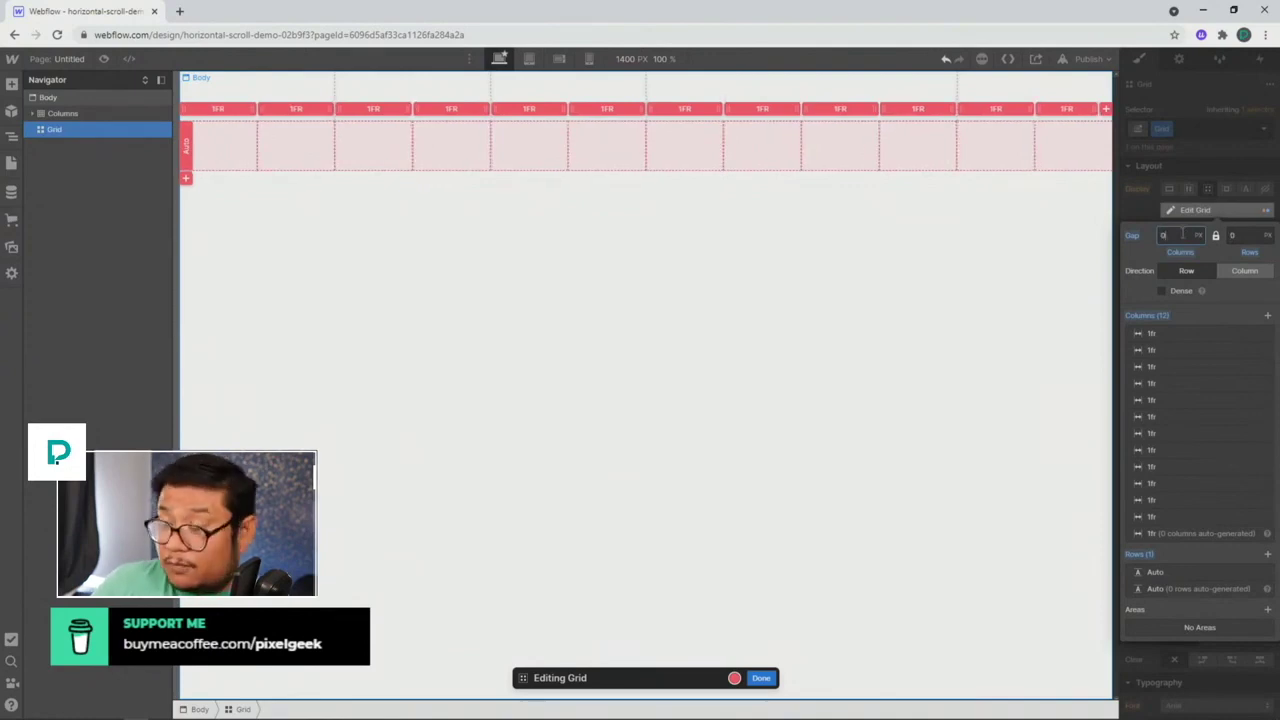
{"action": "key", "text": "shift+Up"}
{"action": "key", "text": "shift+Up"}
{"action": "key", "text": "shift+Up"}
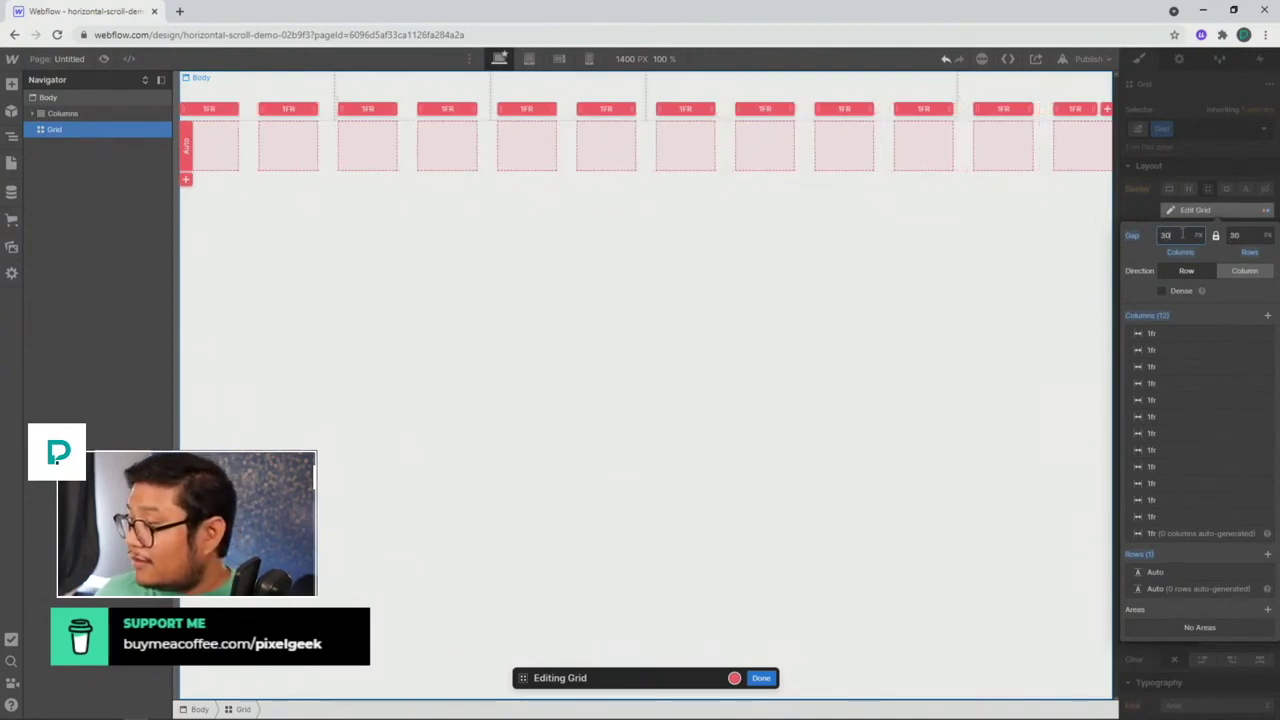
Finish the grid edit, switch to the 768 px tablet view, and open the Columns element's settings.
{"action": "left_click", "coordinate": [1131, 204]}
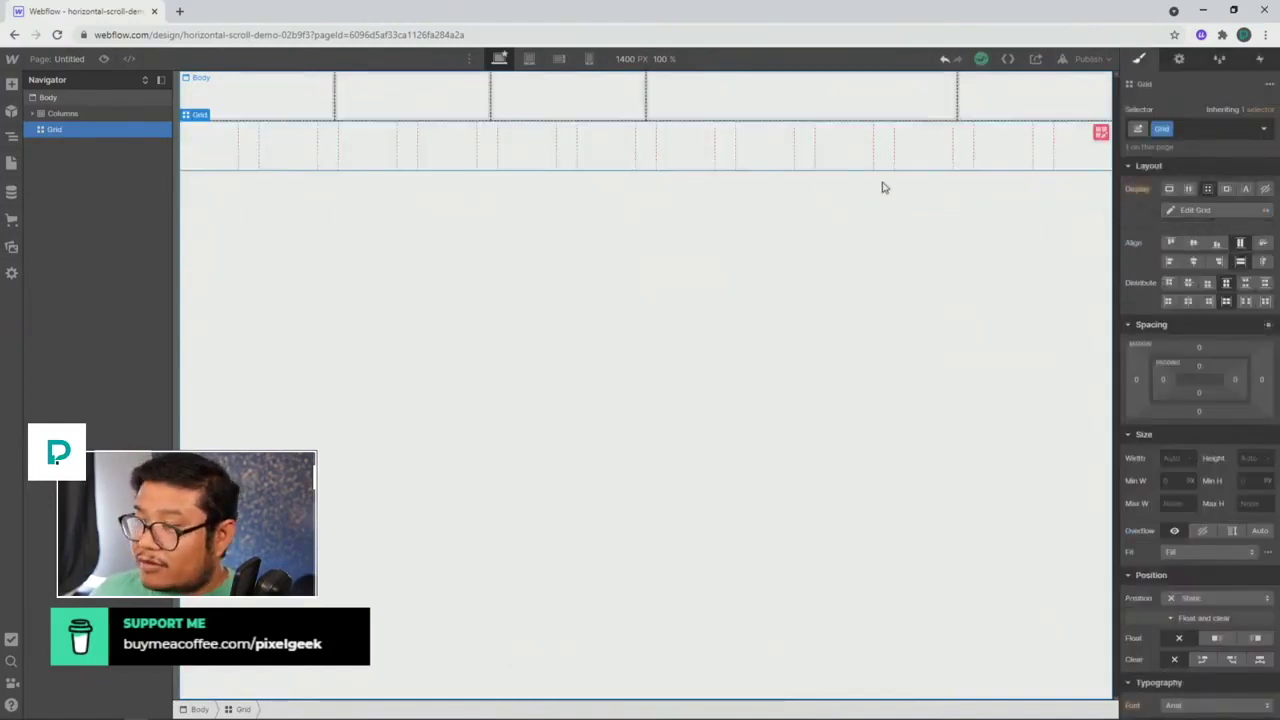
{"action": "left_click", "coordinate": [529, 58]}
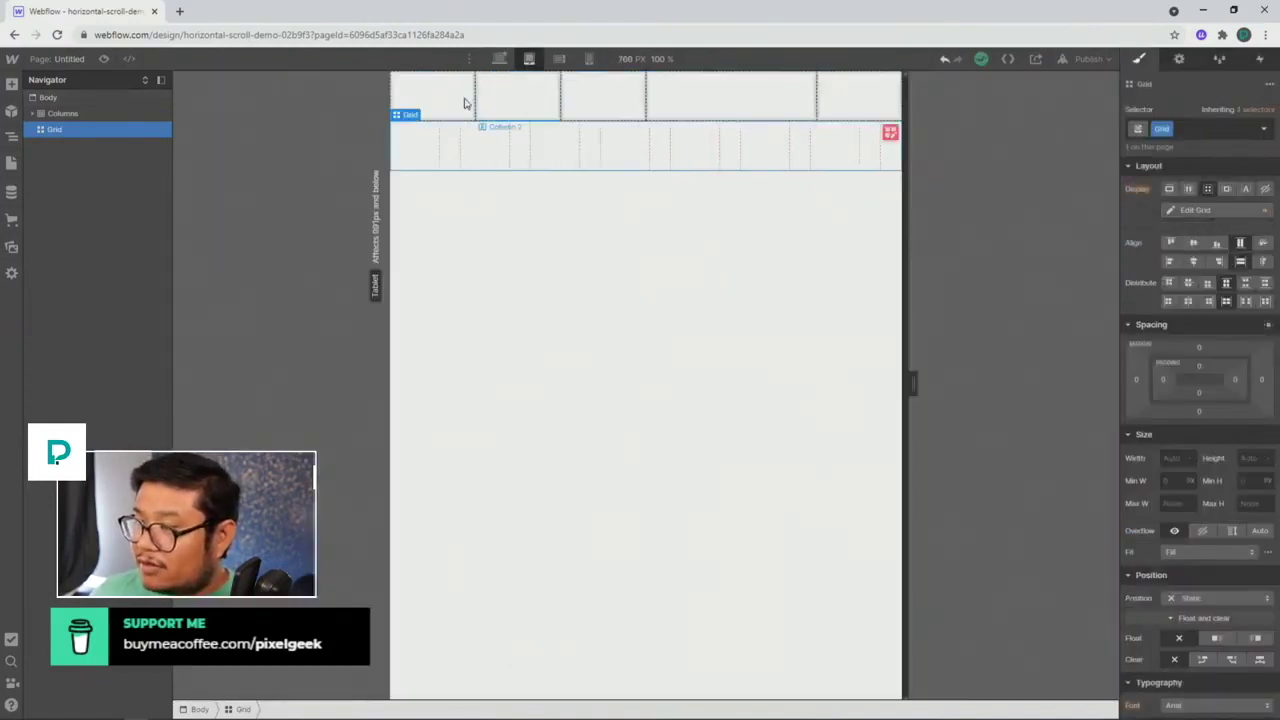
{"action": "left_click", "coordinate": [464, 103]}
{"action": "left_click", "coordinate": [393, 145]}
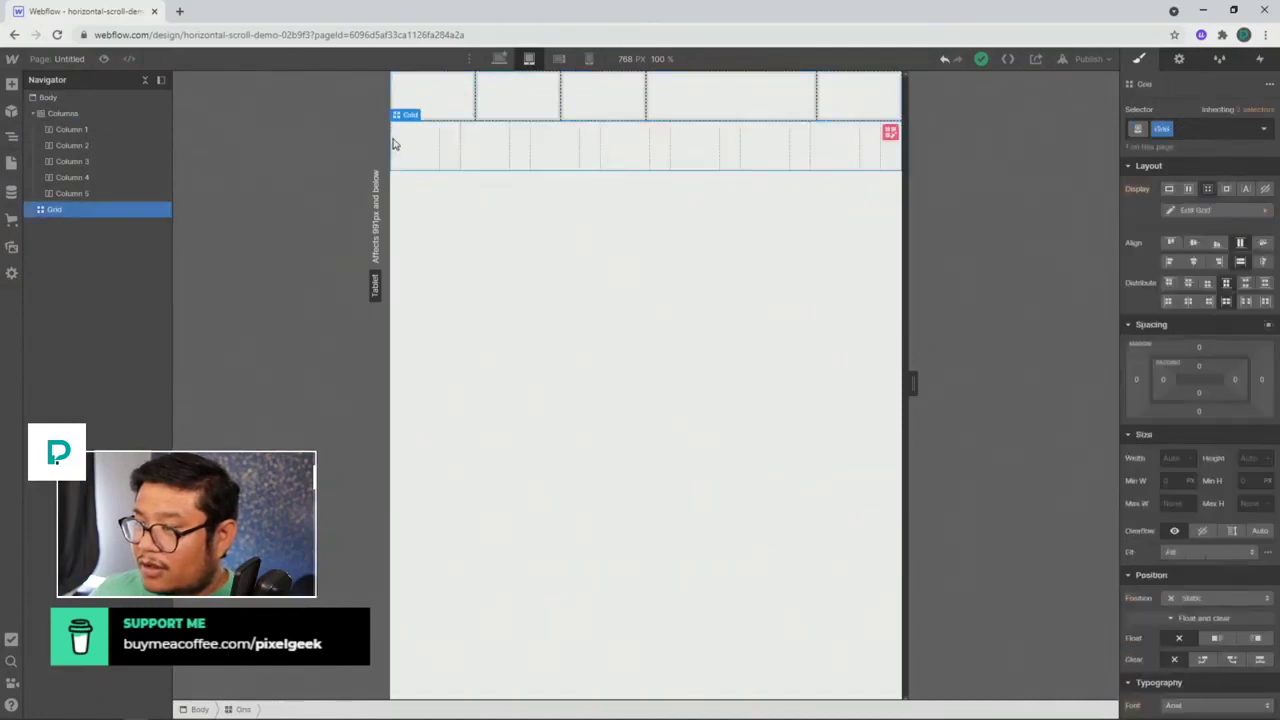
{"action": "left_click", "coordinate": [406, 103]}
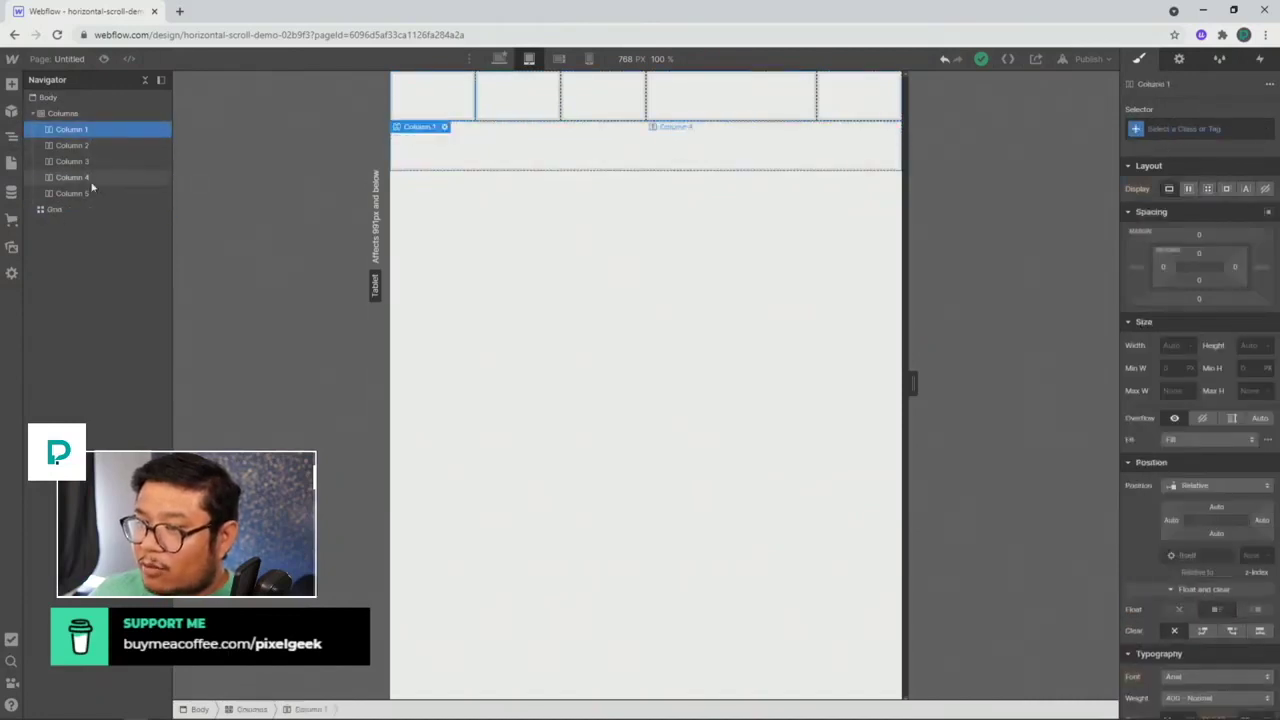
{"action": "left_click", "coordinate": [74, 115]}
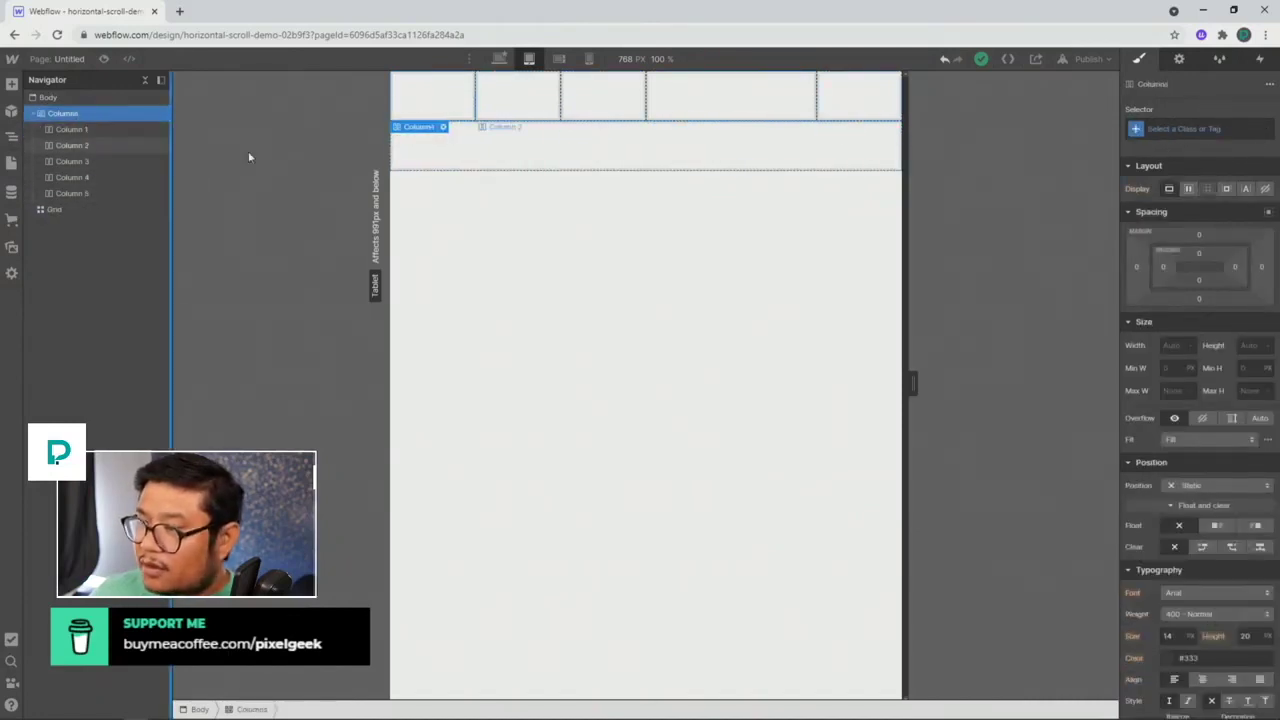
{"action": "left_click", "coordinate": [1179, 60]}
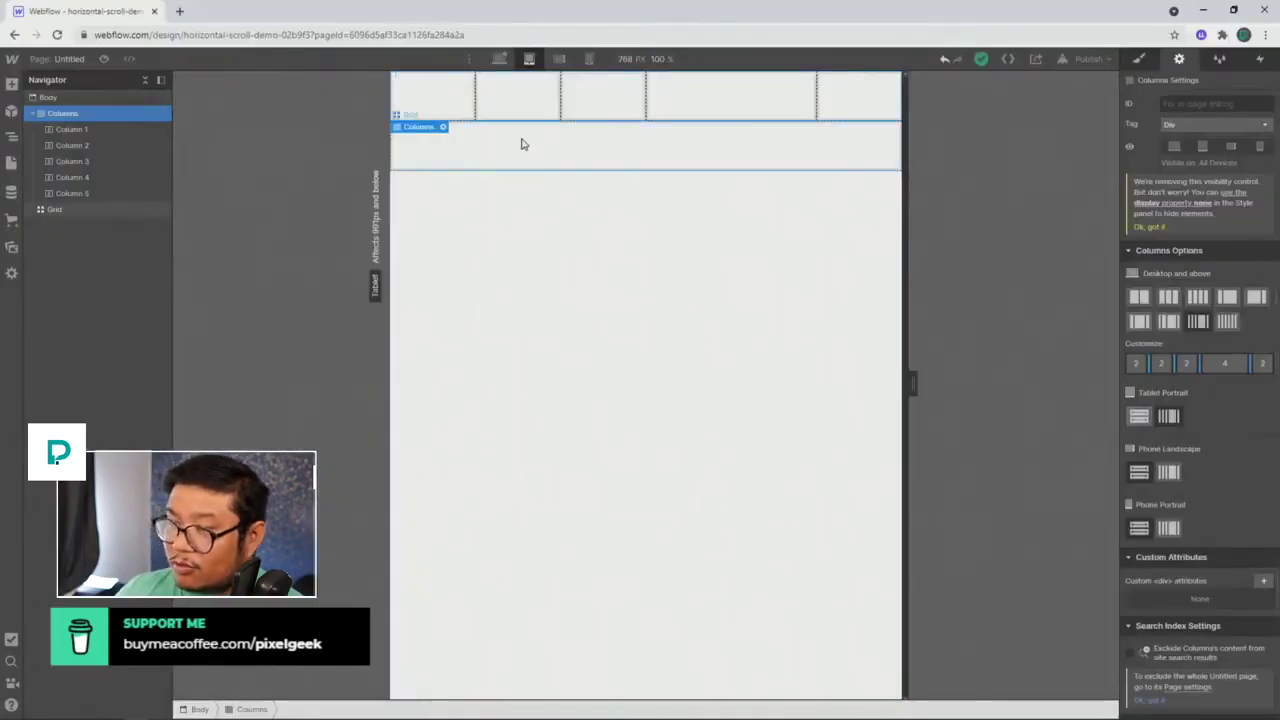
On tablet, select the Grid and delete column tracks down to six columns.
{"action": "left_click", "coordinate": [521, 144]}
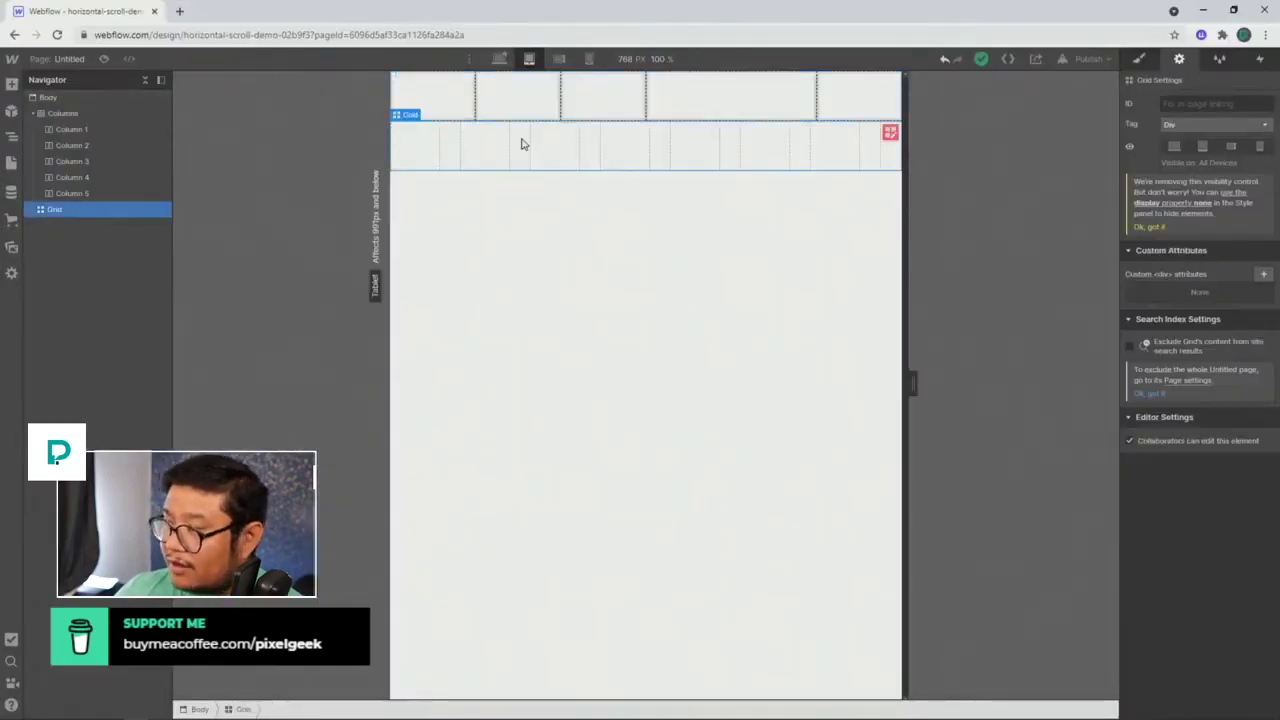
{"action": "left_click", "coordinate": [1140, 60]}
{"action": "left_click", "coordinate": [890, 132]}
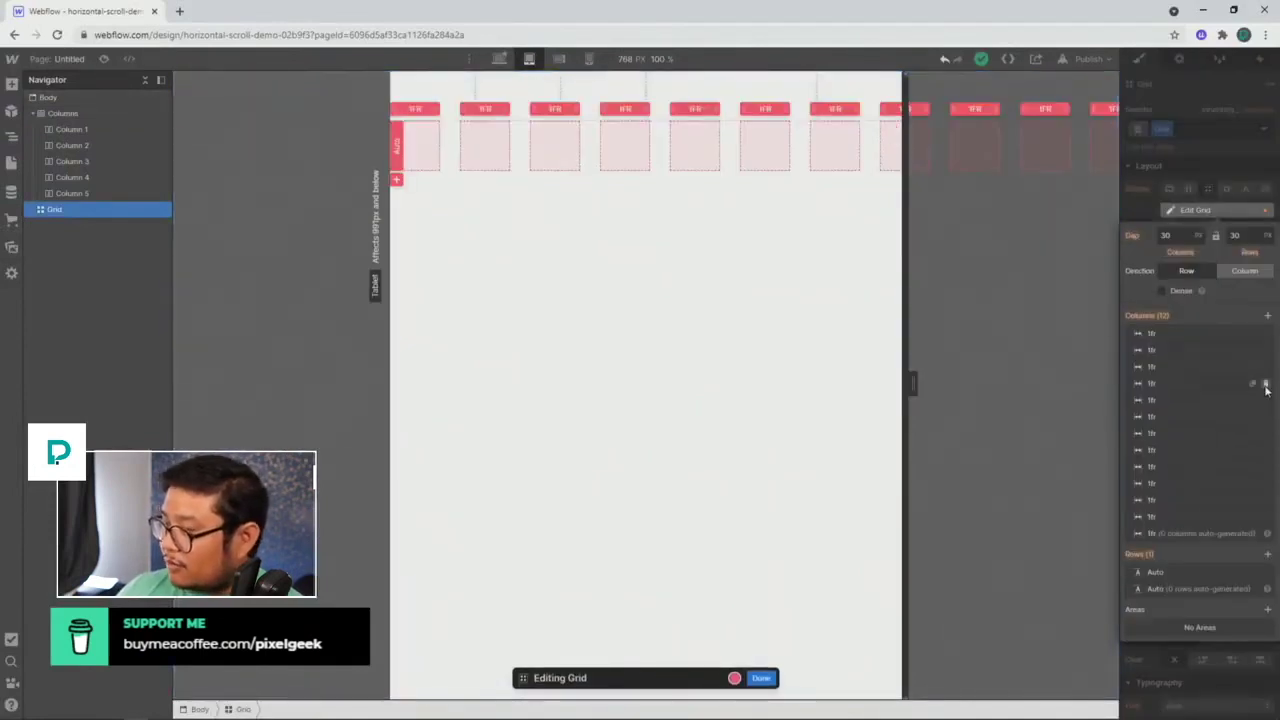
{"action": "left_click", "coordinate": [1266, 516]}
{"action": "left_click", "coordinate": [1267, 499]}
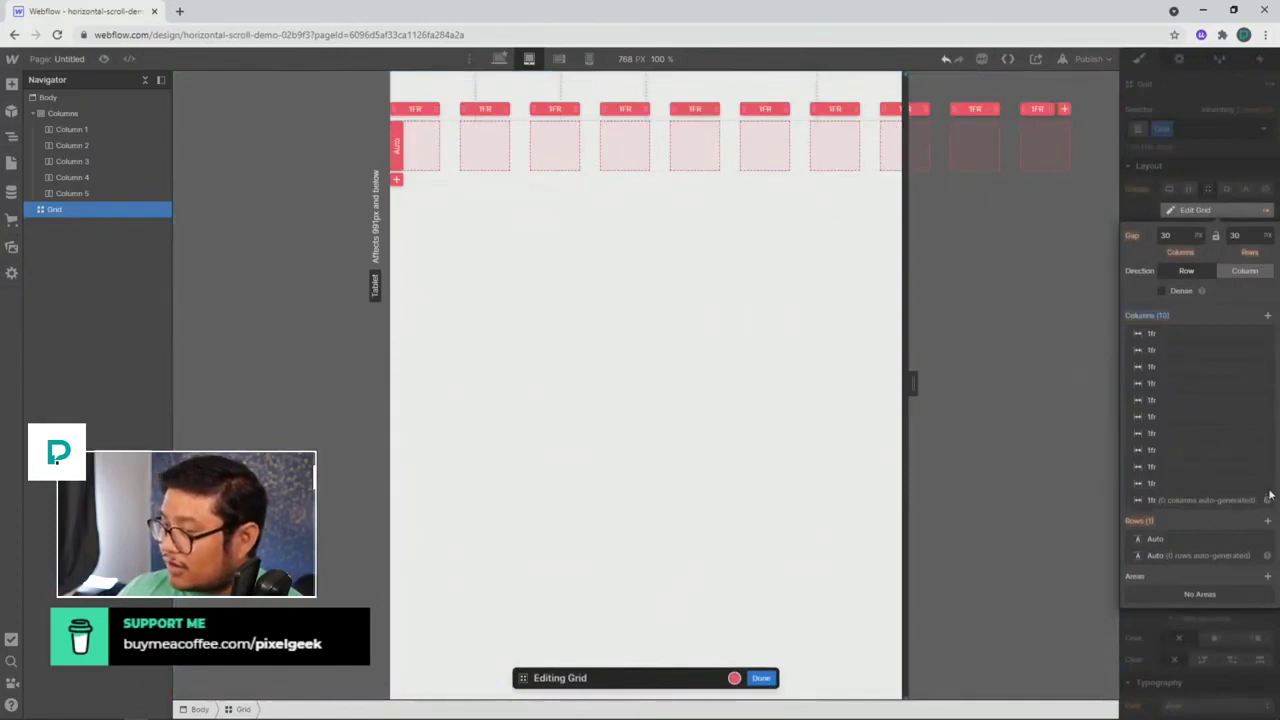
{"action": "left_click", "coordinate": [1266, 483]}
{"action": "left_click", "coordinate": [1266, 467]}
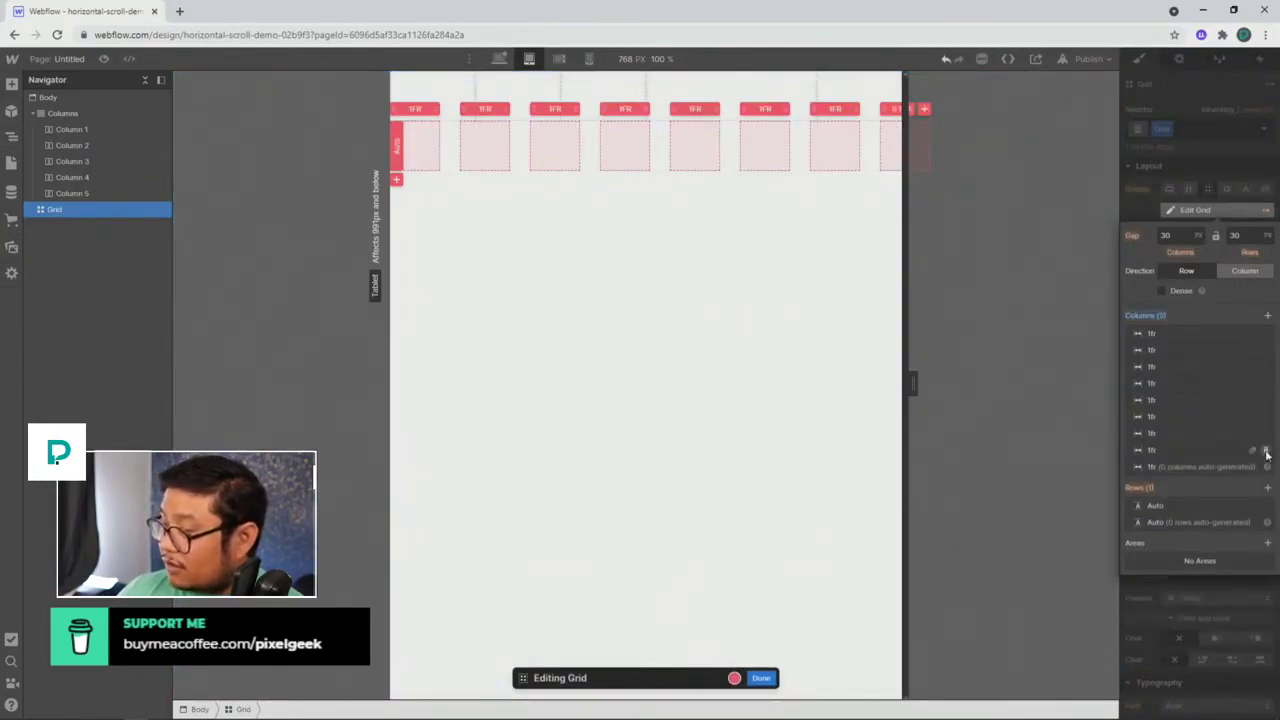
{"action": "left_click", "coordinate": [1266, 450]}
{"action": "left_click", "coordinate": [1267, 434]}
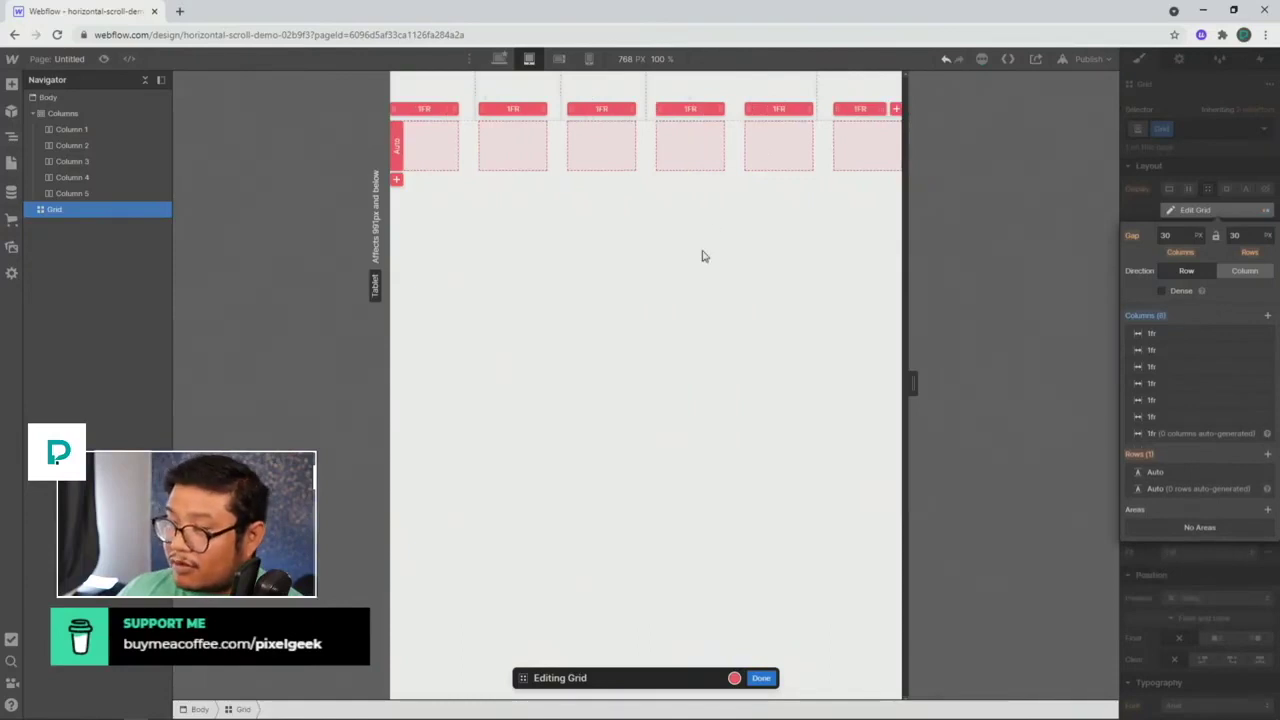
Set the tablet grid's column gap to 10 px.
{"action": "left_click", "coordinate": [1168, 235]}
{"action": "type", "text": "20"}
{"action": "key", "text": "BackSpace"}
{"action": "key", "text": "BackSpace"}
{"action": "type", "text": "10"}
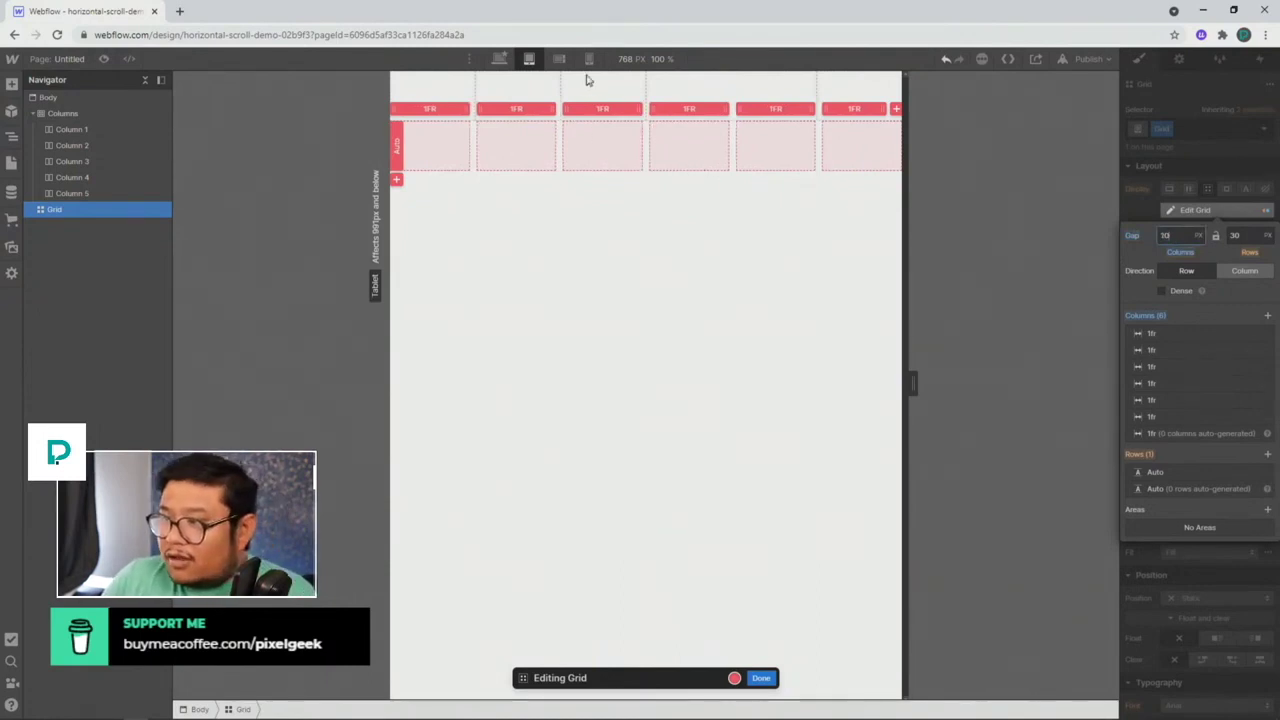
At the 568 px mobile landscape view, reduce the grid to a single 1fr column.
{"action": "left_click", "coordinate": [559, 58]}
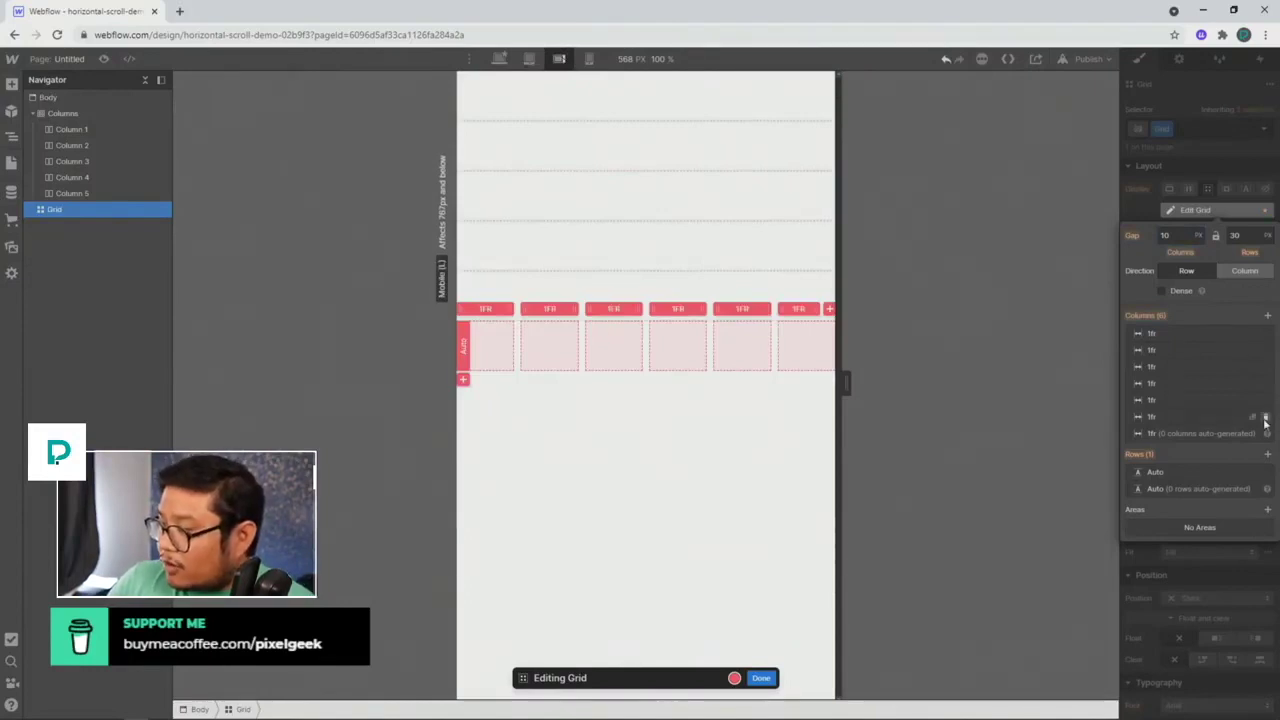
{"action": "left_click", "coordinate": [1265, 415]}
{"action": "left_click", "coordinate": [1266, 400]}
{"action": "left_click", "coordinate": [1266, 383]}
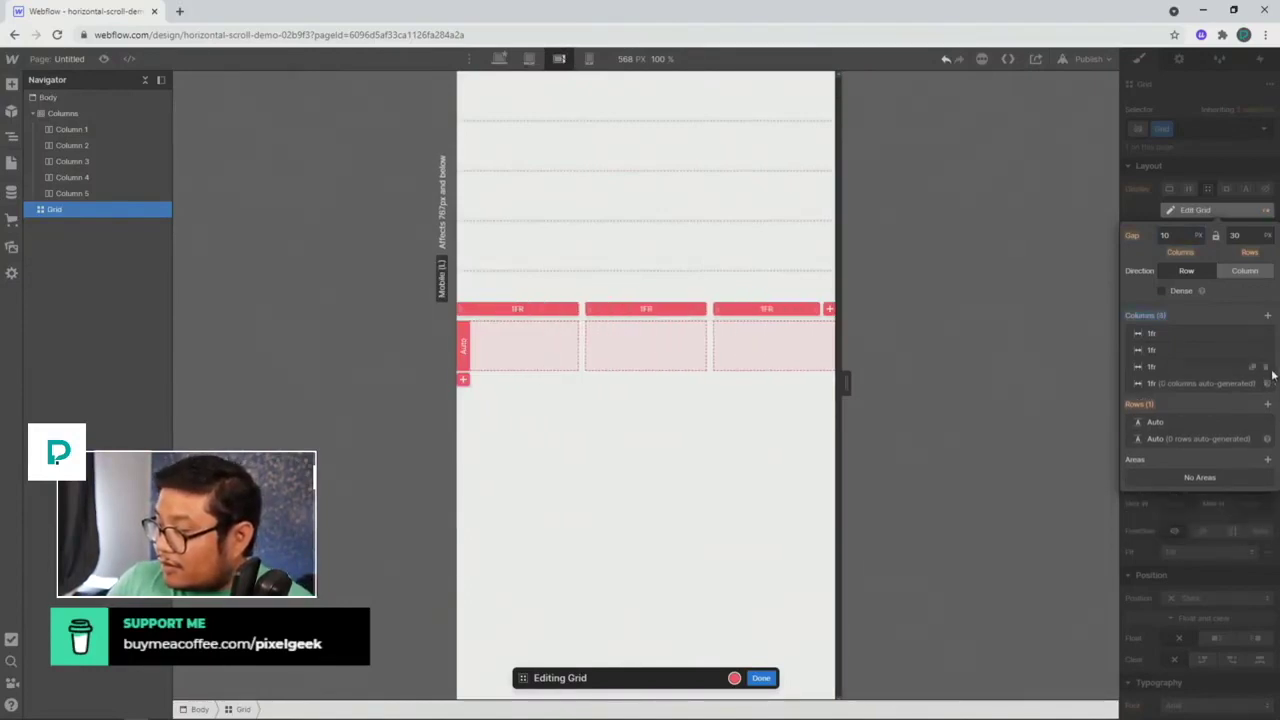
{"action": "left_click", "coordinate": [1266, 367]}
{"action": "left_click", "coordinate": [1265, 350]}
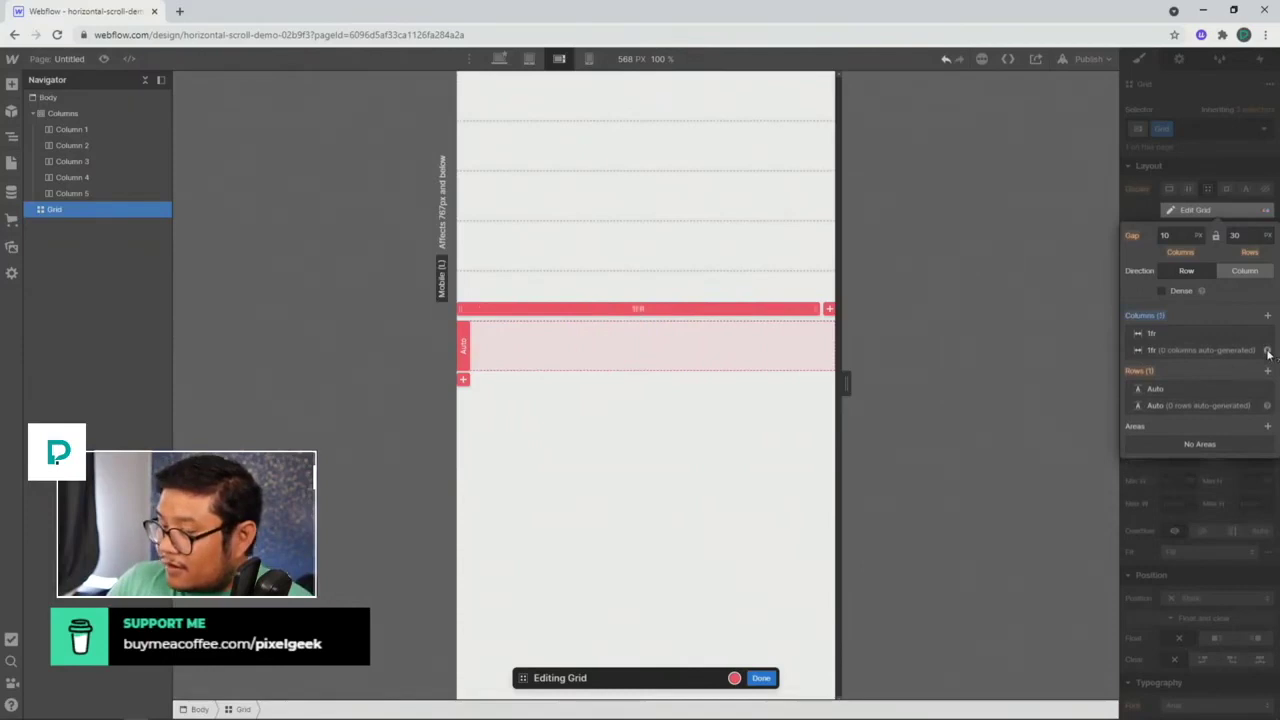
{"action": "left_click", "coordinate": [762, 679]}
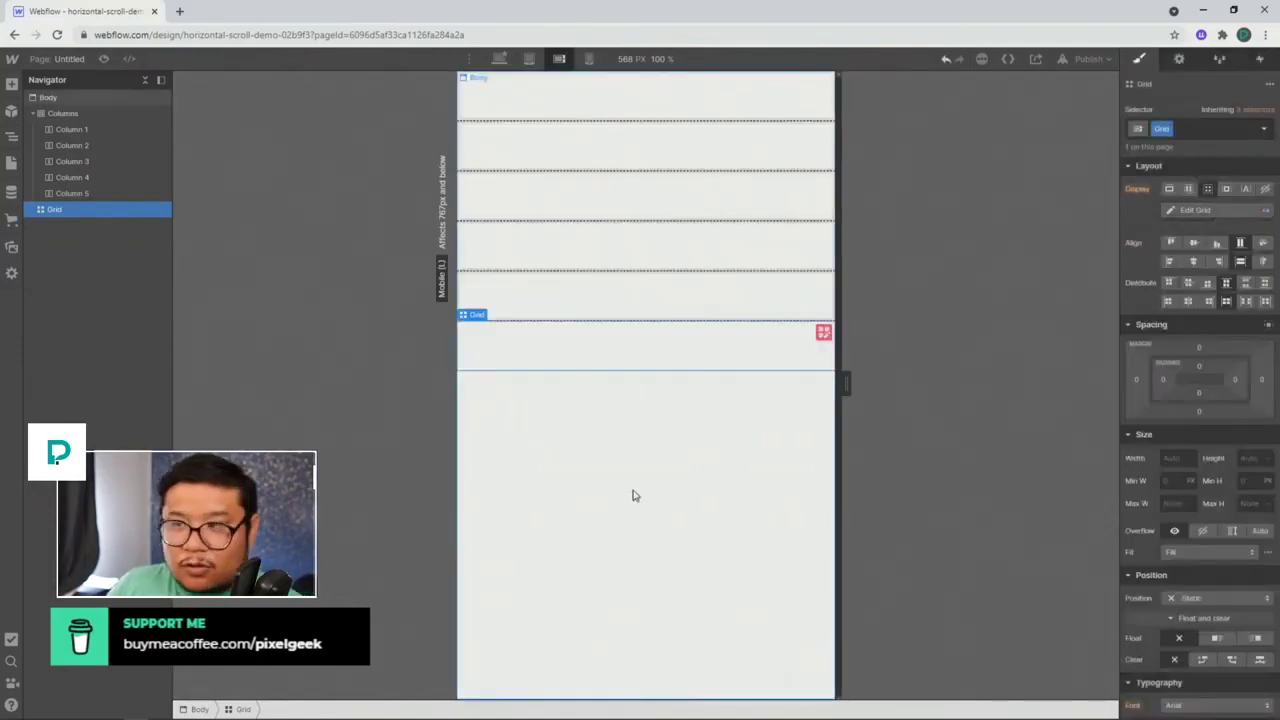
Select the Columns element in the Navigator and delete it along with its five columns.
{"action": "left_click", "coordinate": [70, 113]}
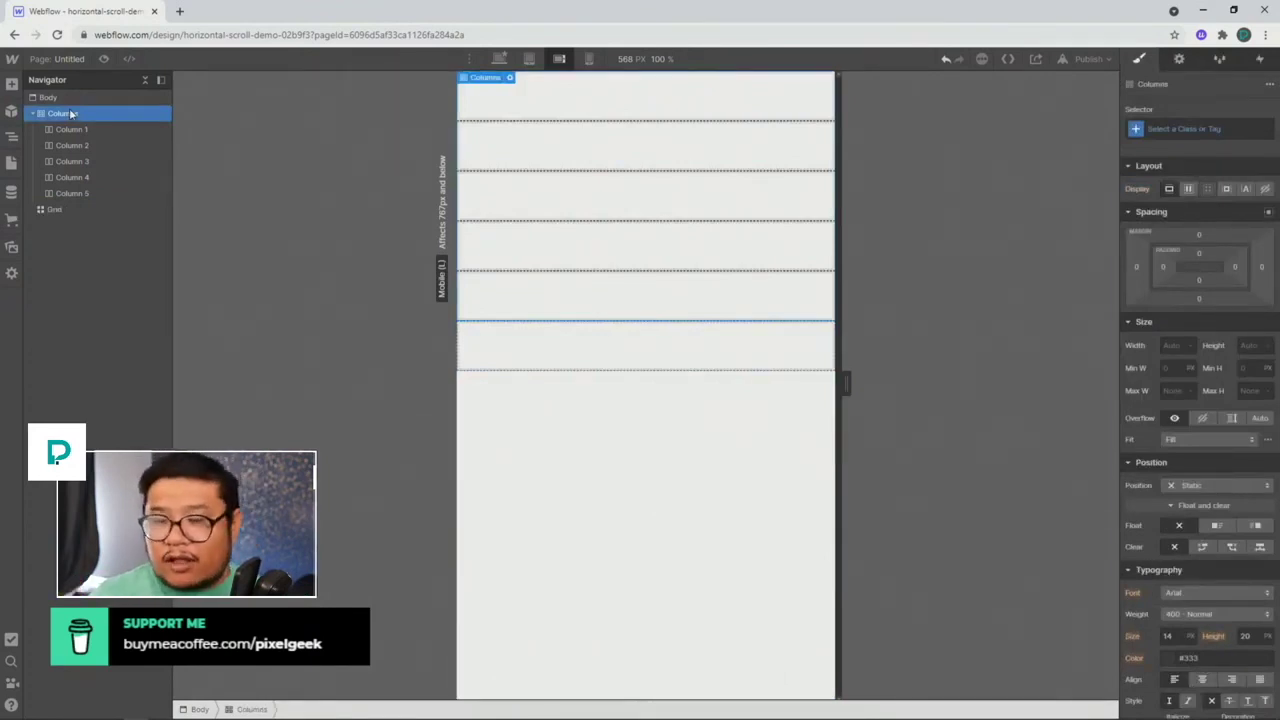
{"action": "key", "text": "Delete"}
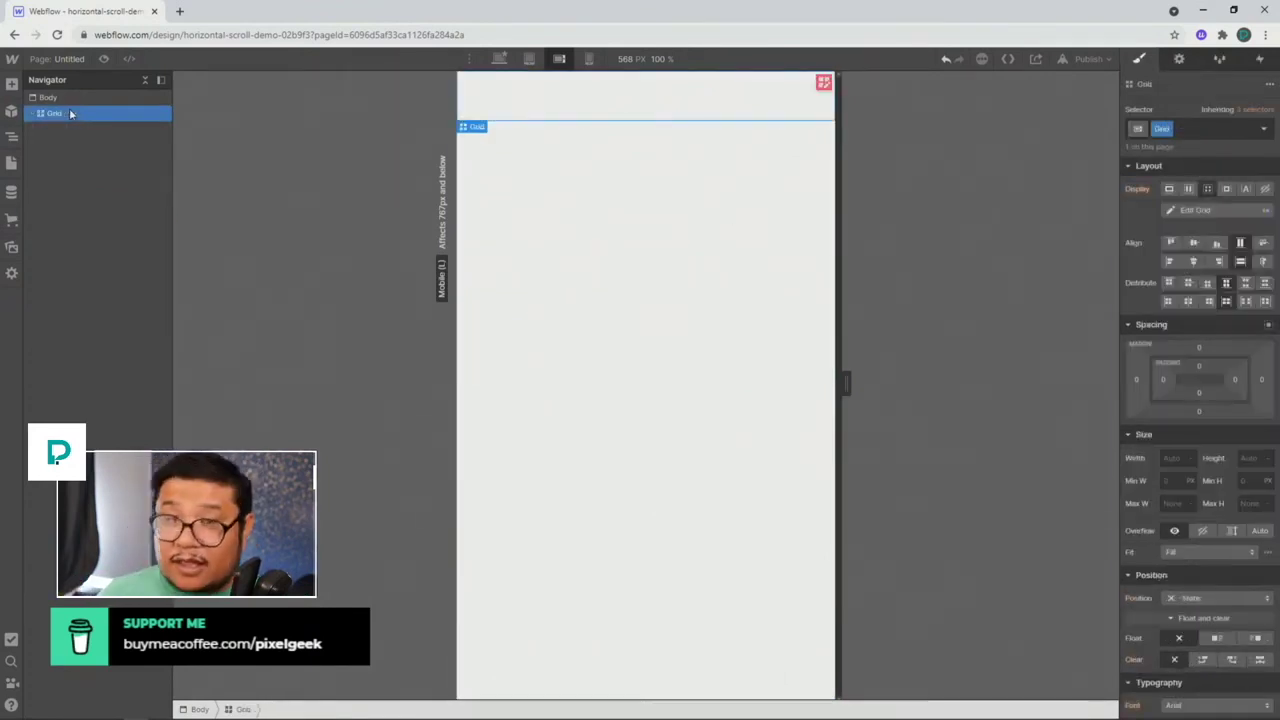